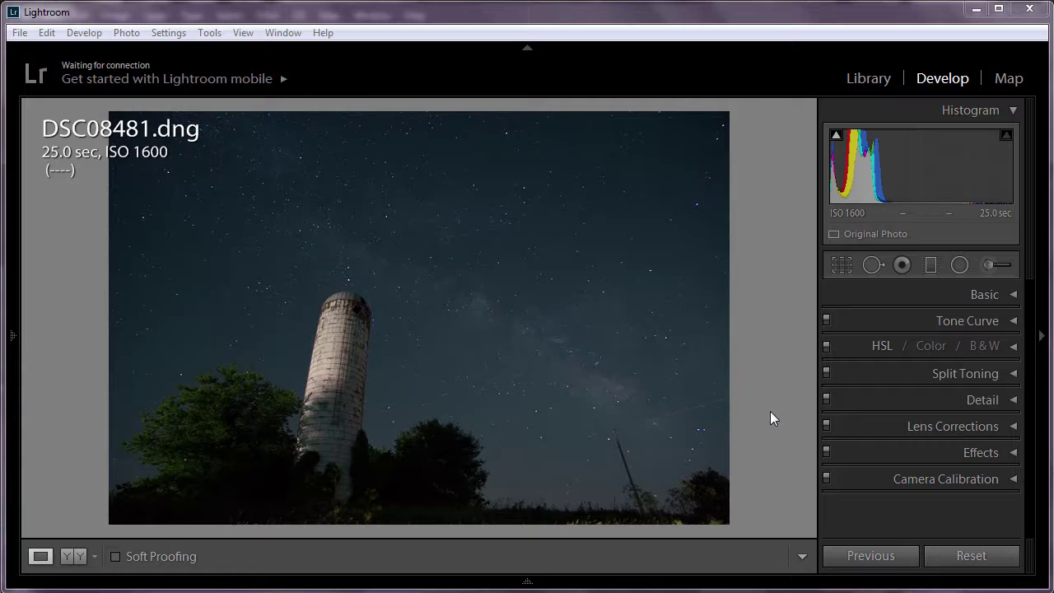
- Crop the photo to a 4 x 5 / 8 x 10 aspect ratio, reposition it in the frame and straighten it to an angle of -0.58
left_click(842, 265)
left_click(958, 324)
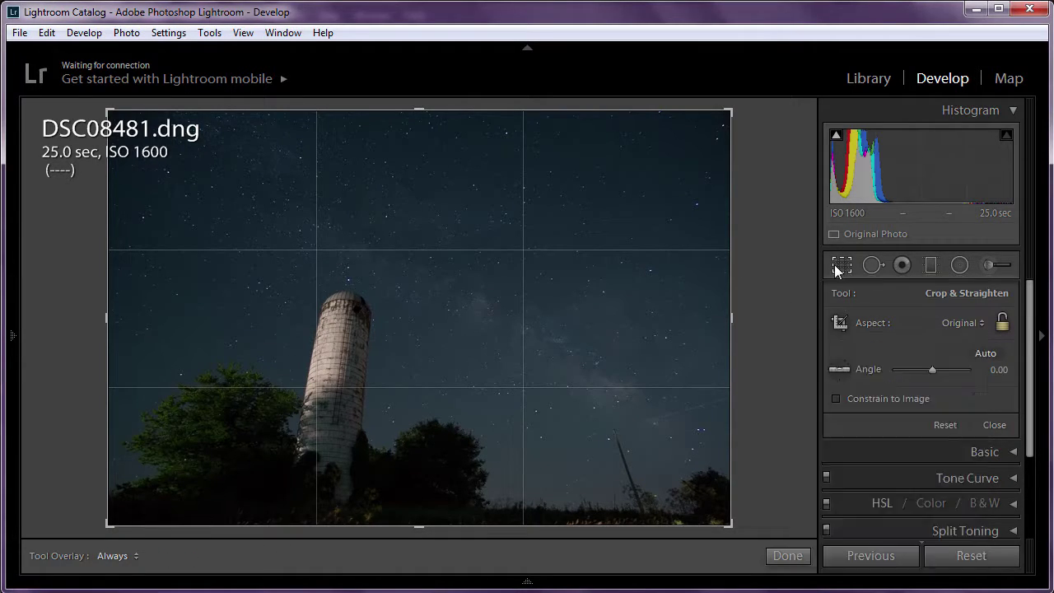
left_click(863, 424)
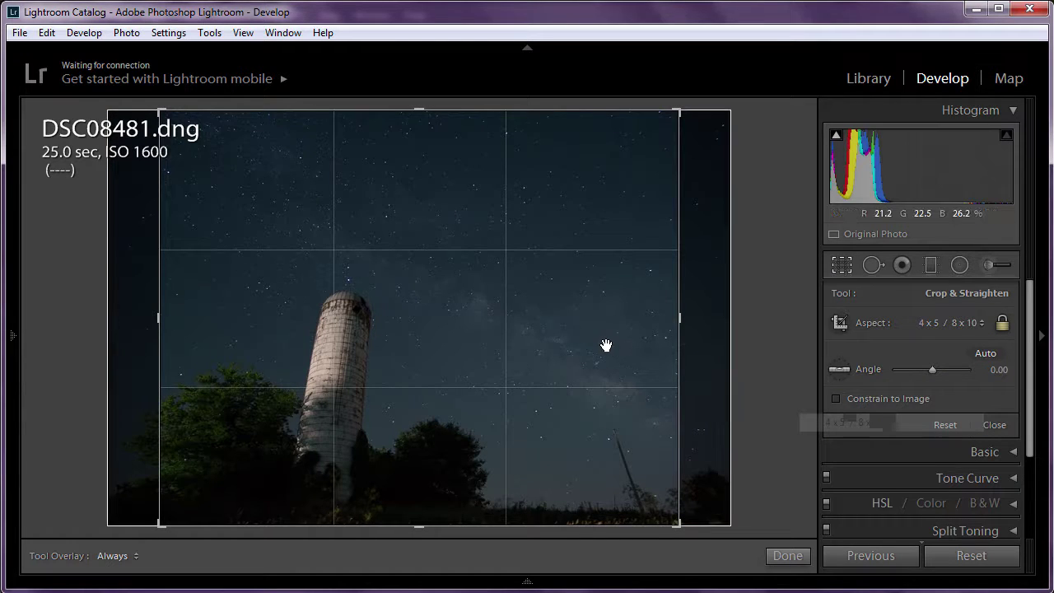
left_click_drag(606, 345, 594, 341)
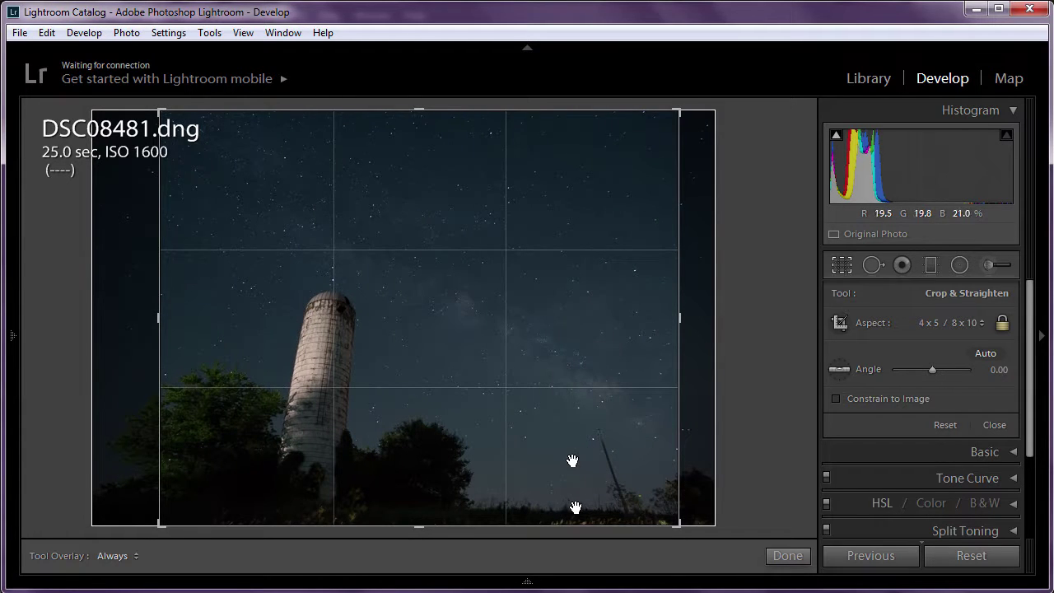
left_click_drag(702, 506, 699, 506)
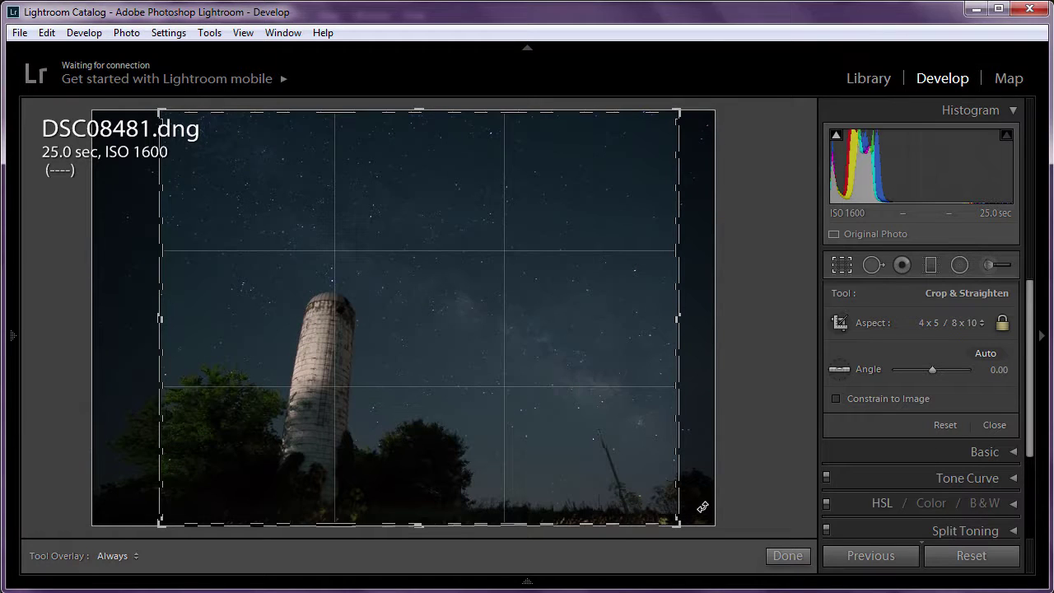
left_click(778, 557)
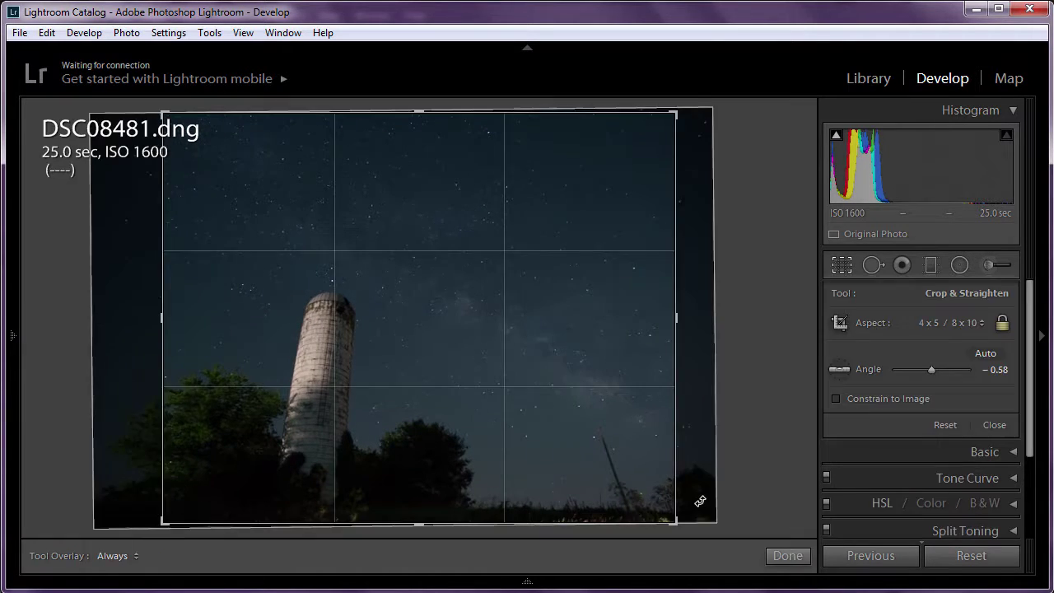
left_click(778, 557)
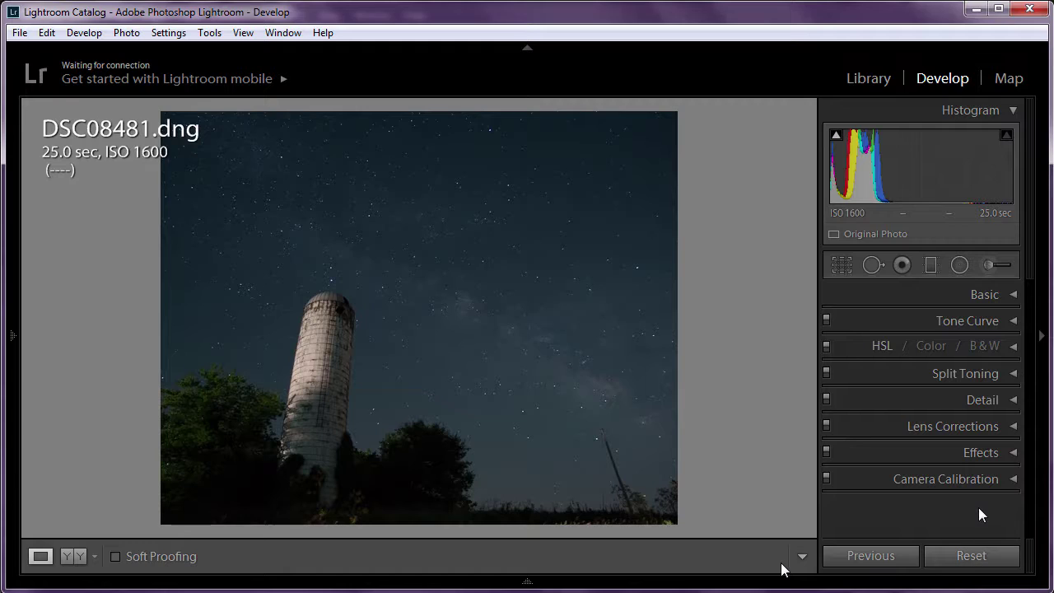
- Enable Remove Chromatic Aberration and defringe the stars by sampling the blue-purple fringe of a bright star with the Fringe Color Selector
left_click(947, 426)
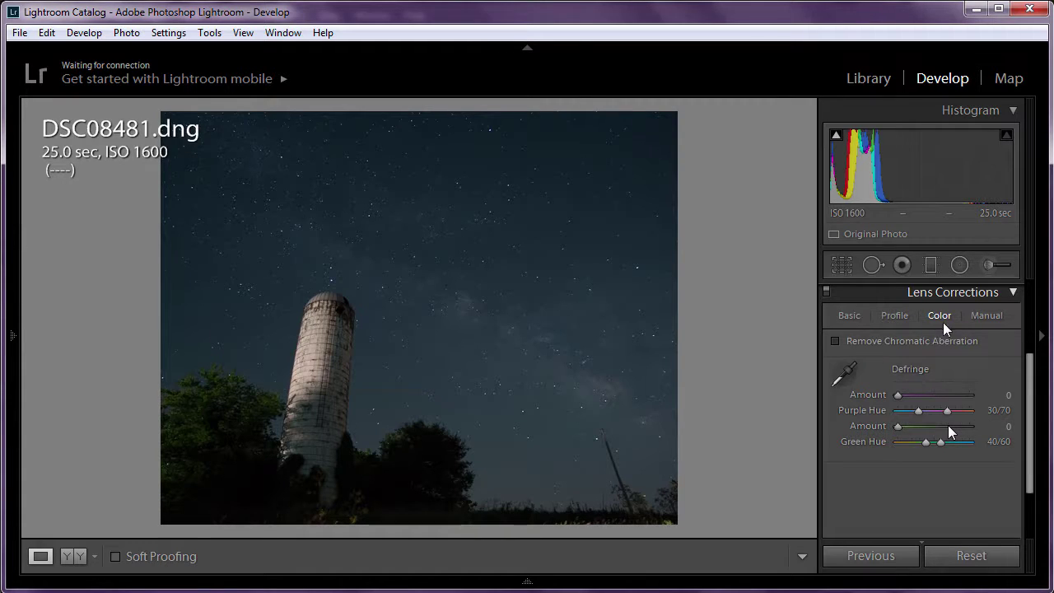
left_click(835, 338)
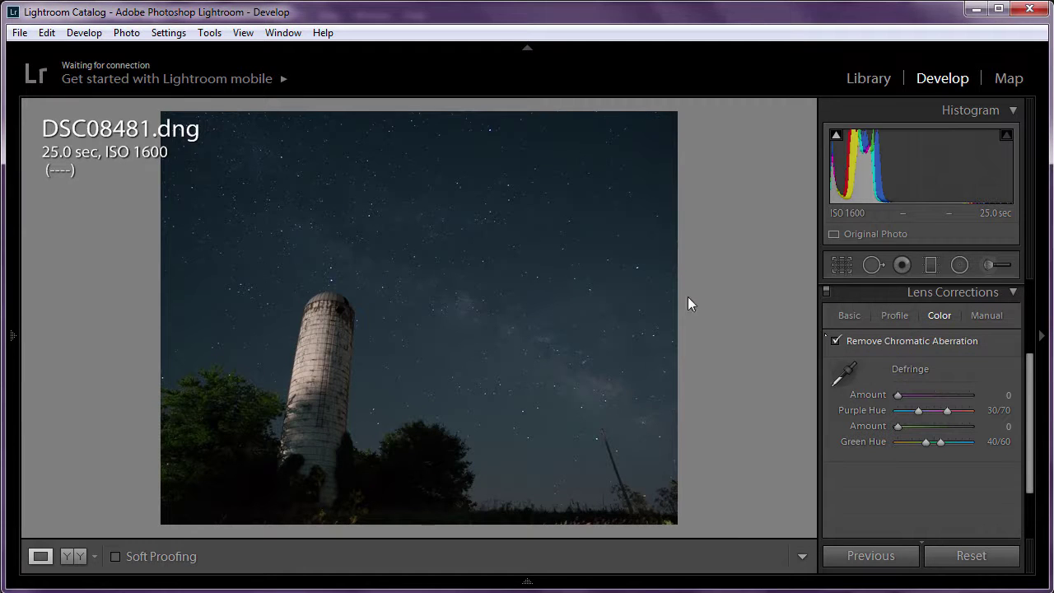
left_click(650, 340)
left_click(648, 318)
left_click(640, 313)
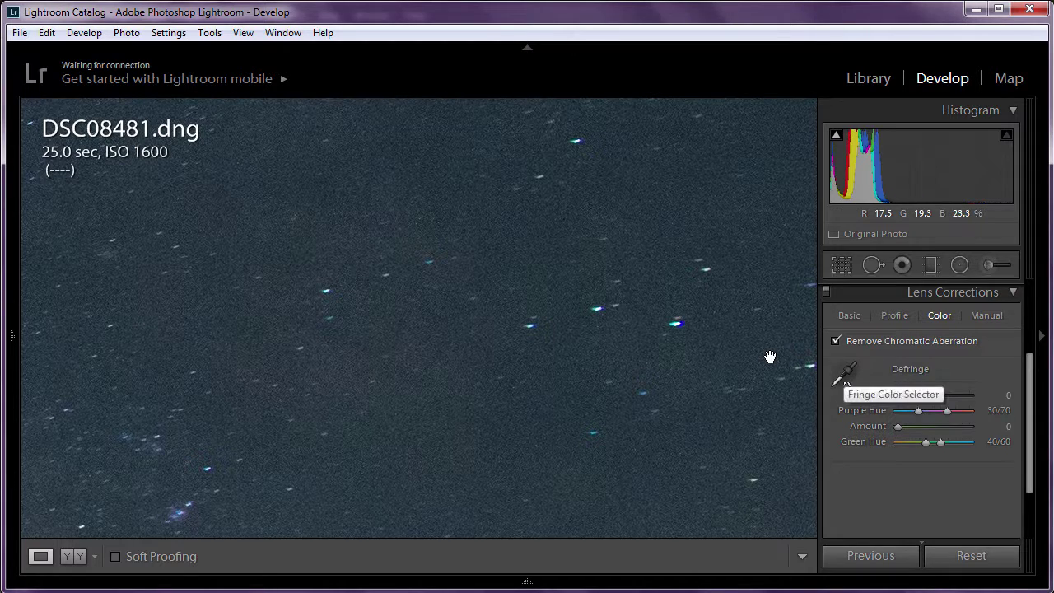
left_click(843, 376)
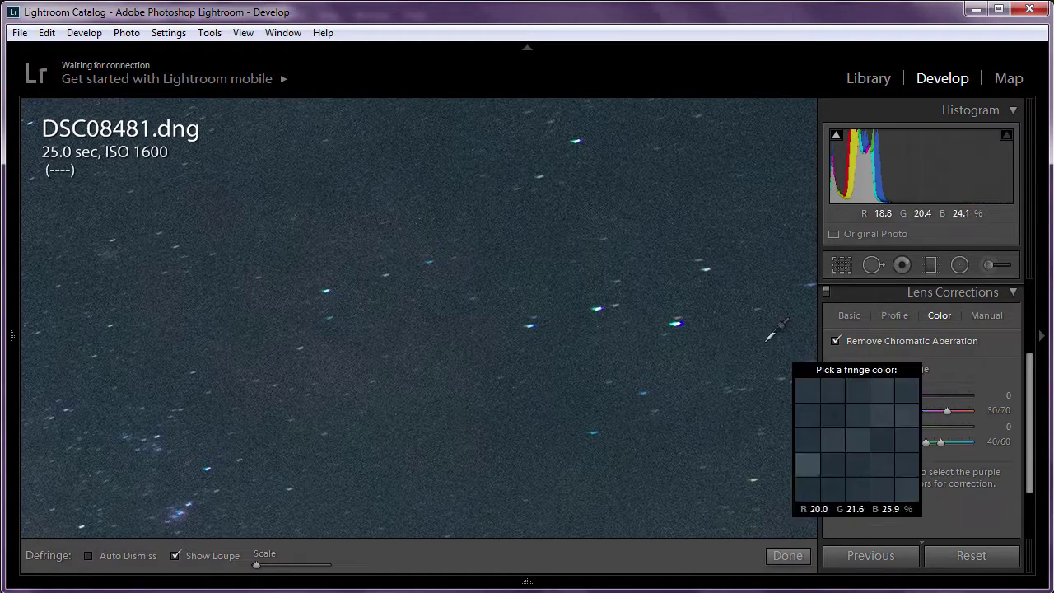
left_click(675, 323)
left_click(788, 558)
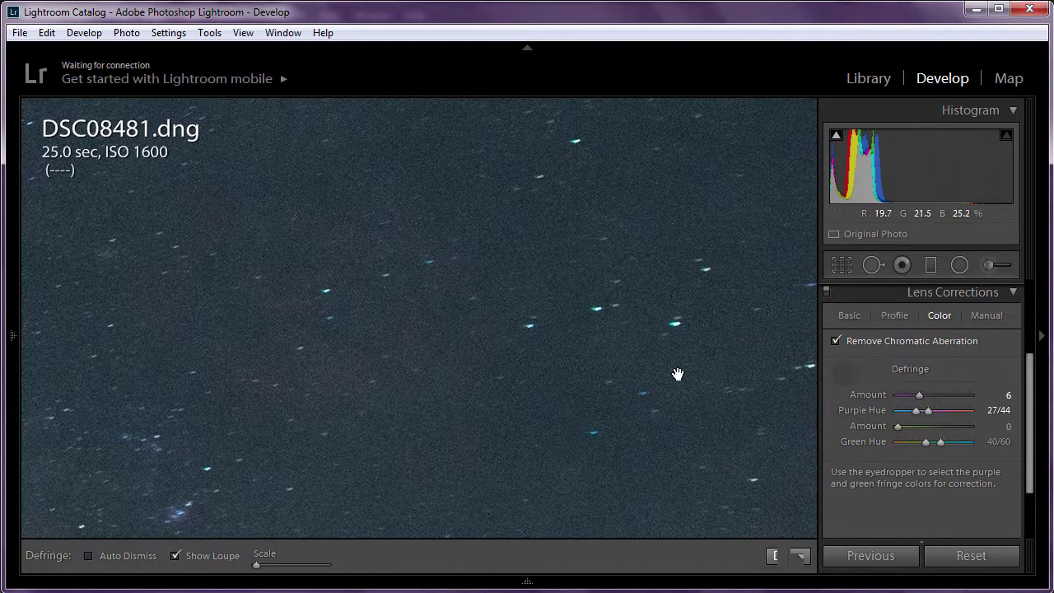
left_click(640, 355)
left_click(641, 355)
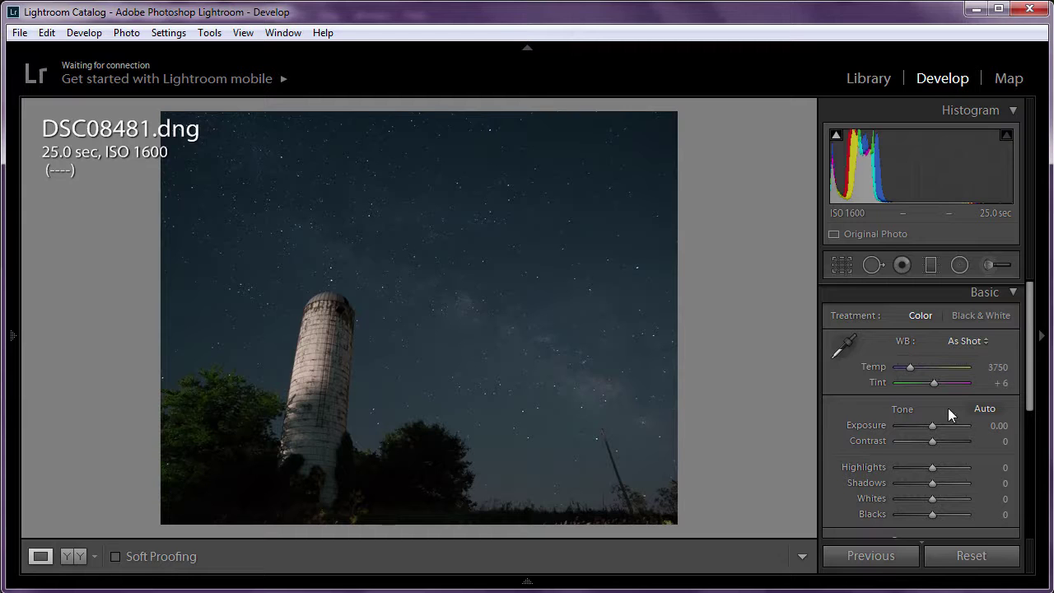
- Raise vibrance and saturation to +100 to judge the sky's color, and set the white balance temperature to 4262
left_click_drag(1029, 397, 1037, 467)
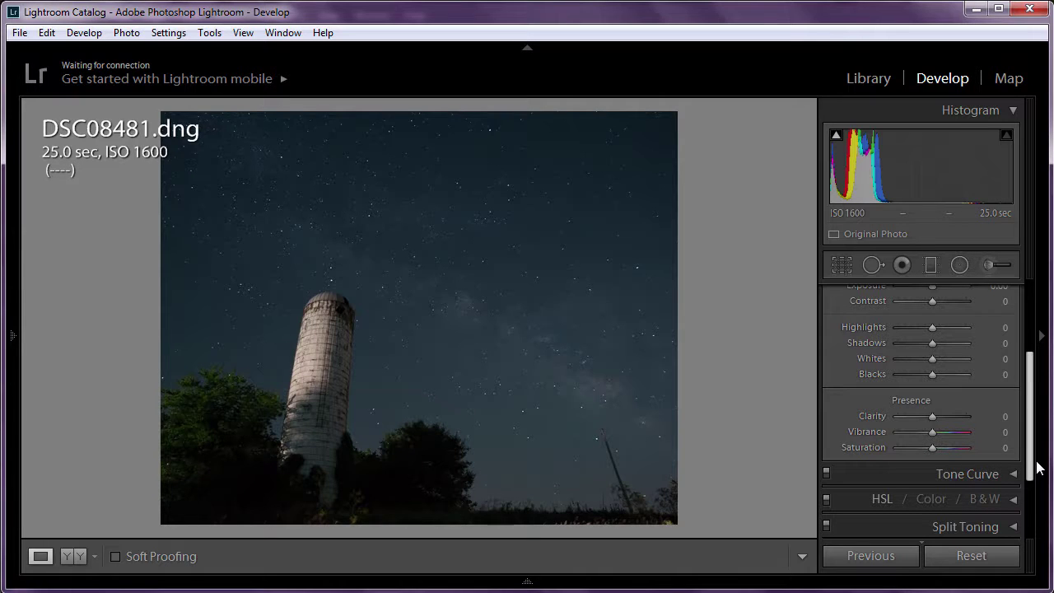
left_click_drag(931, 433, 979, 455)
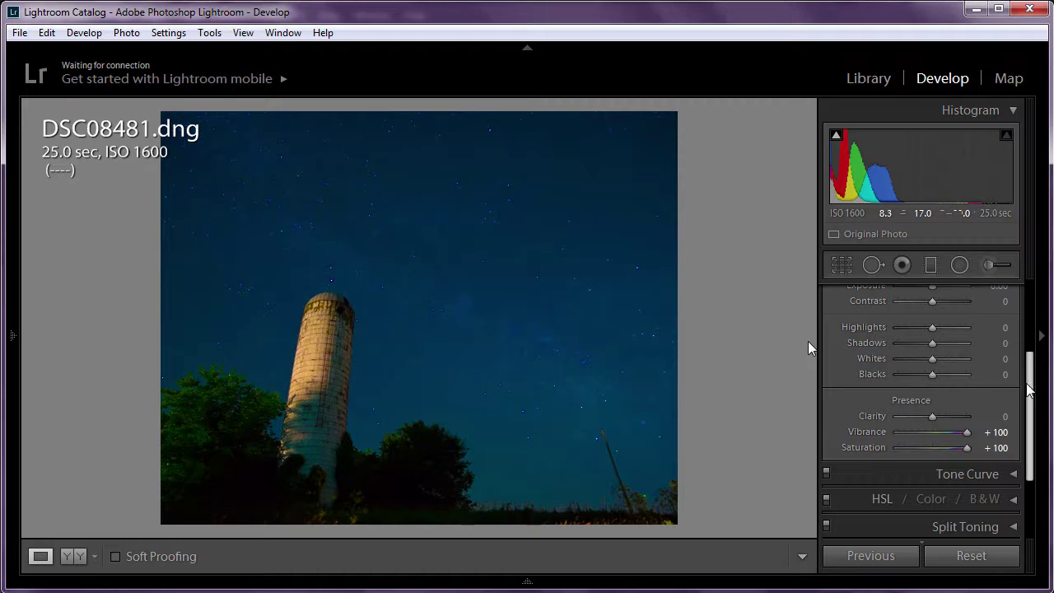
left_click_drag(1029, 388, 1029, 387)
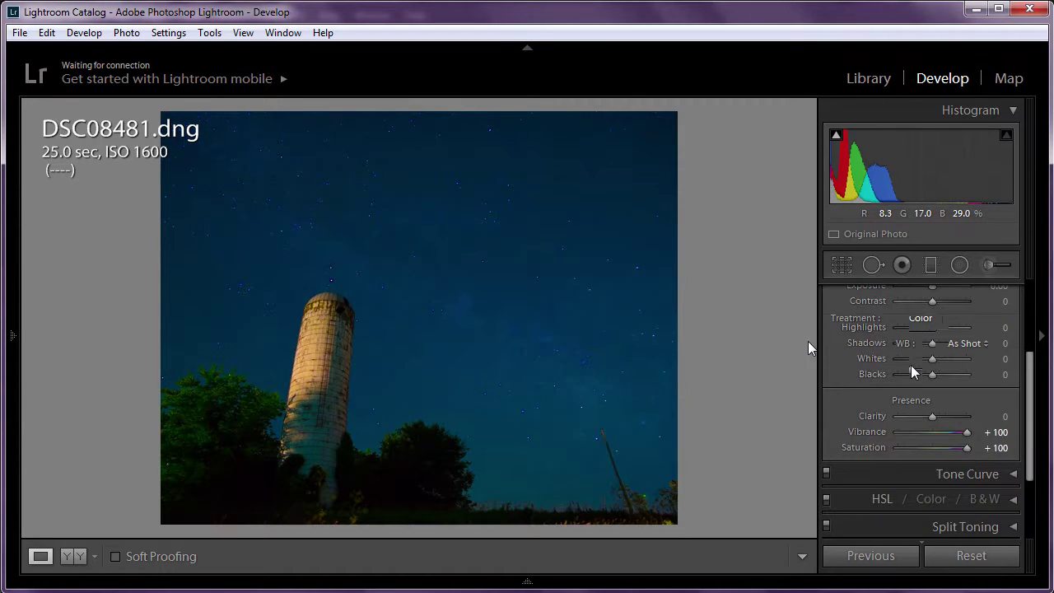
scroll(914, 372, "up", 3)
left_click_drag(911, 371, 912, 372)
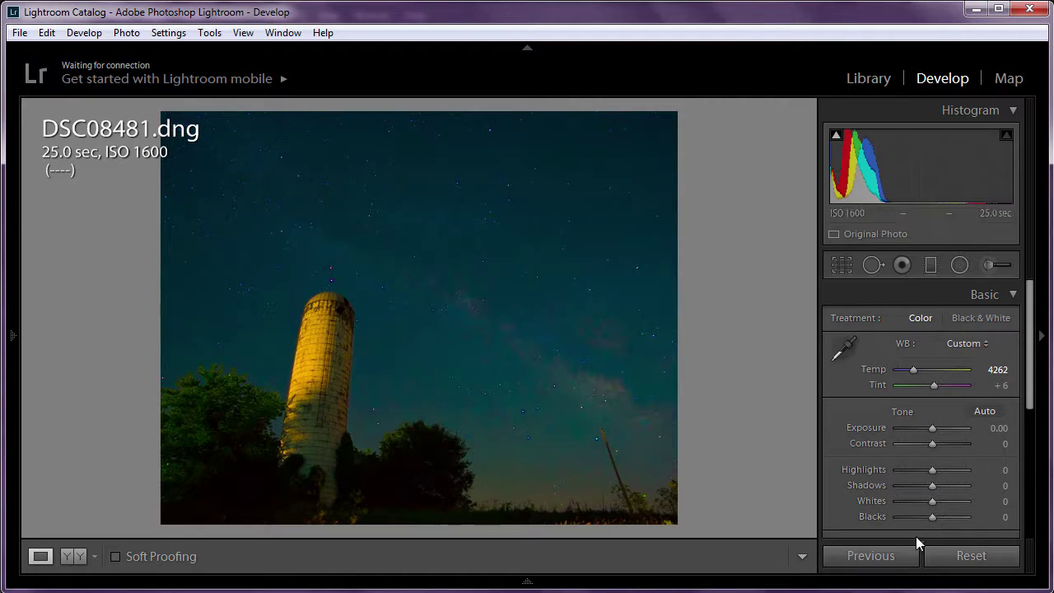
- Reset vibrance and saturation to 0
left_click_drag(1032, 386, 1037, 450)
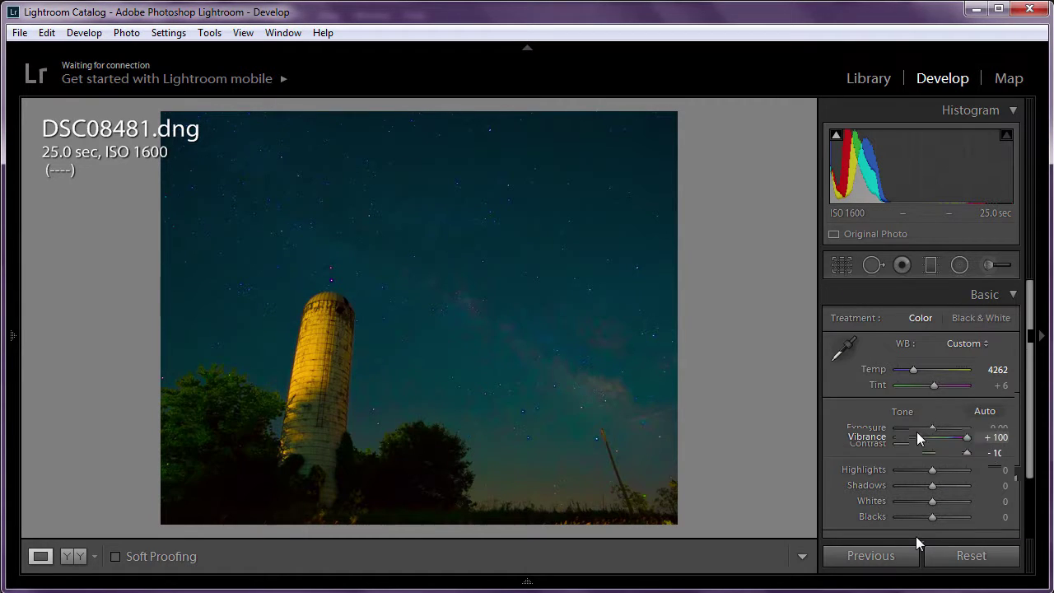
double_click(870, 436)
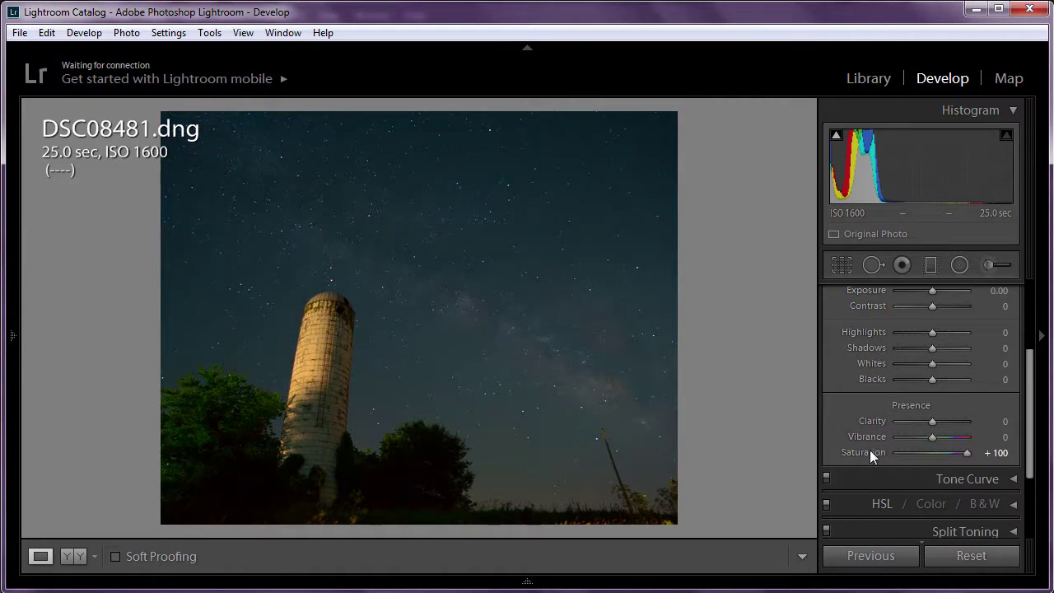
double_click(871, 450)
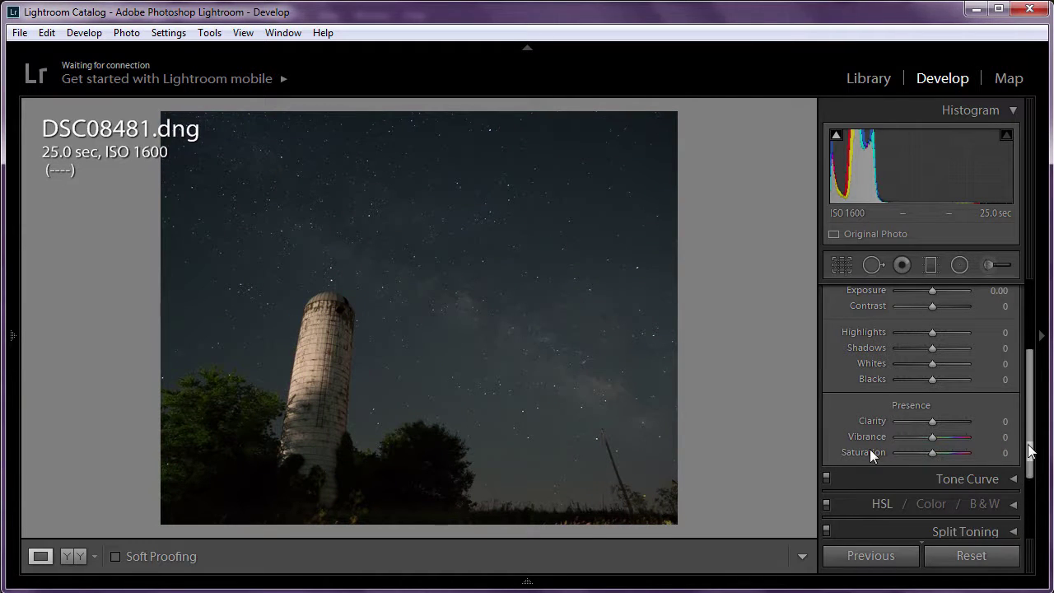
- Set the Dehaze amount to +48 in the photo's effects settings
left_click_drag(1028, 445, 1029, 504)
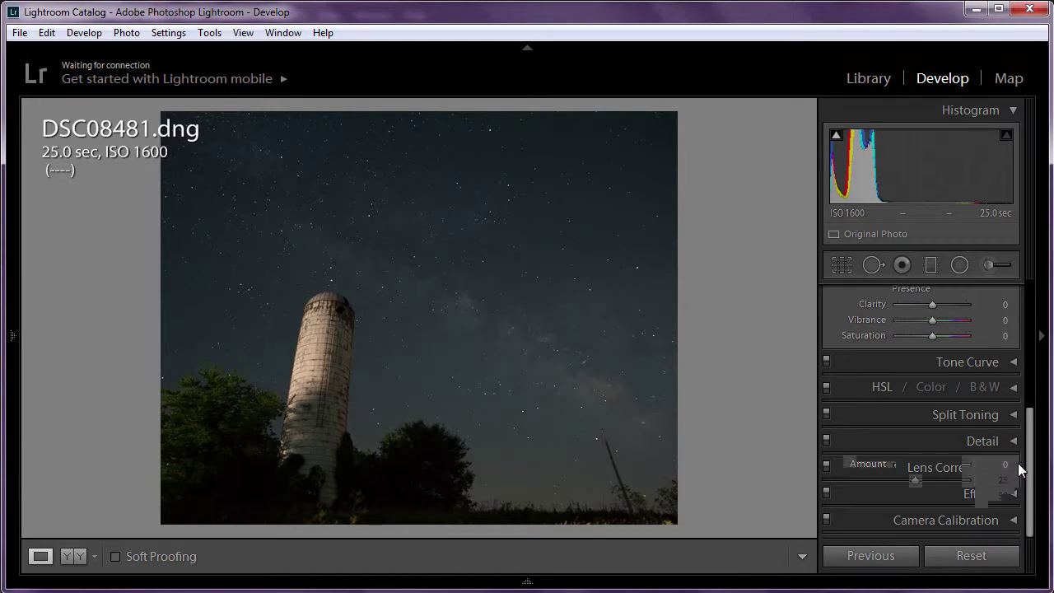
left_click(977, 493)
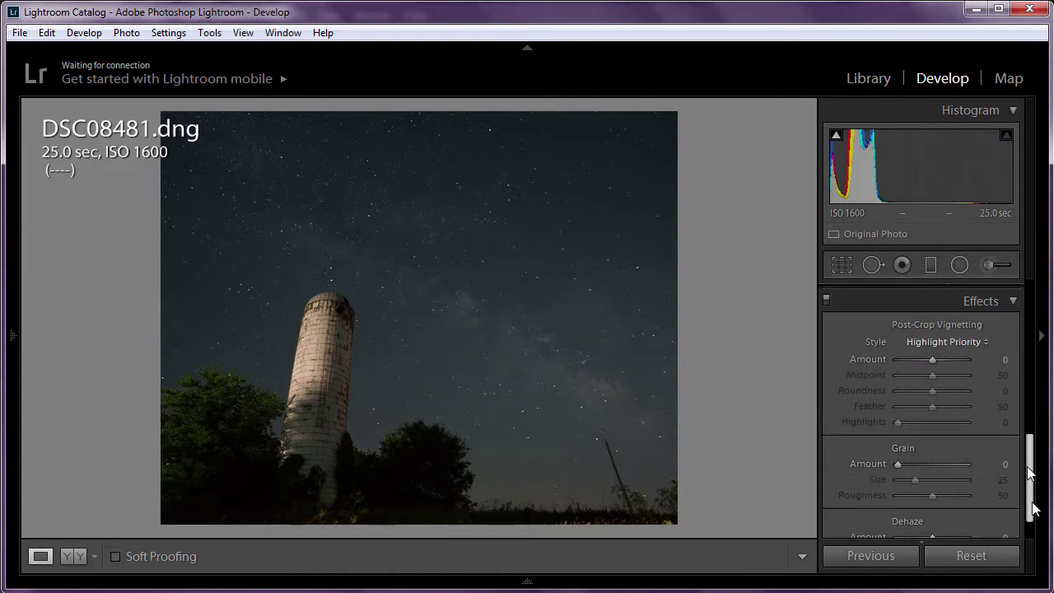
scroll(1030, 471, "down", 1)
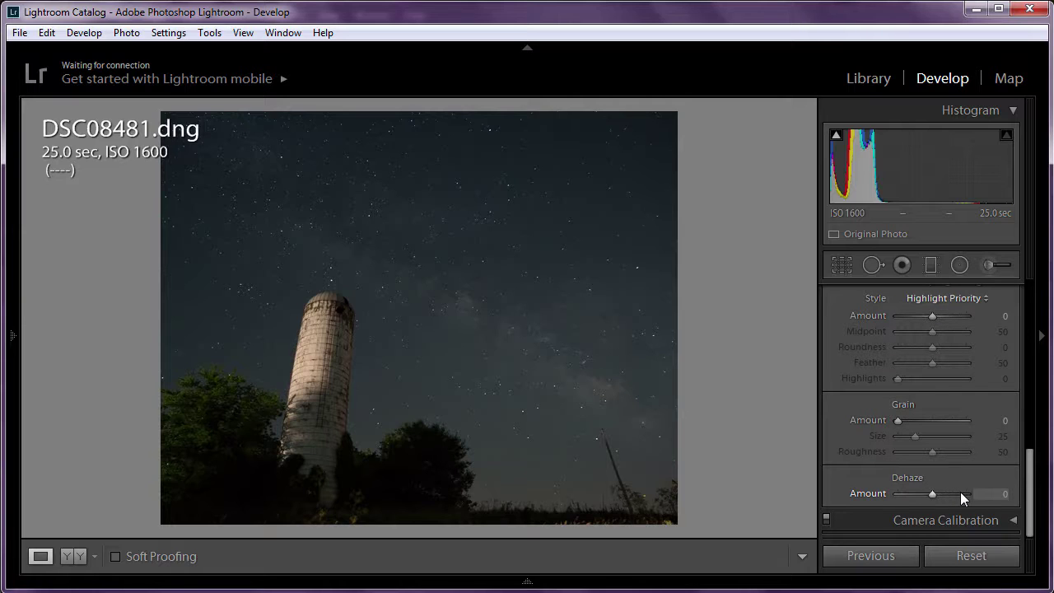
mouse_move(960, 492)
left_mouse_down()
mouse_move(937, 494)
mouse_move(951, 496)
left_mouse_up()
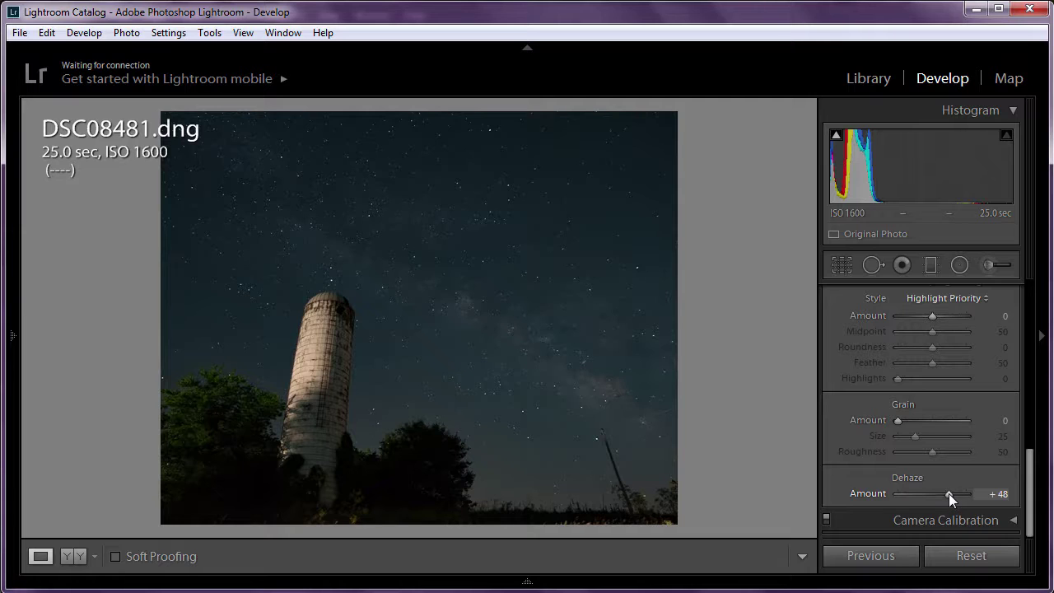
- Send the selected photo DSC08481.dng to Adobe Photoshop CC for editing
scroll(949, 493, "up", 10)
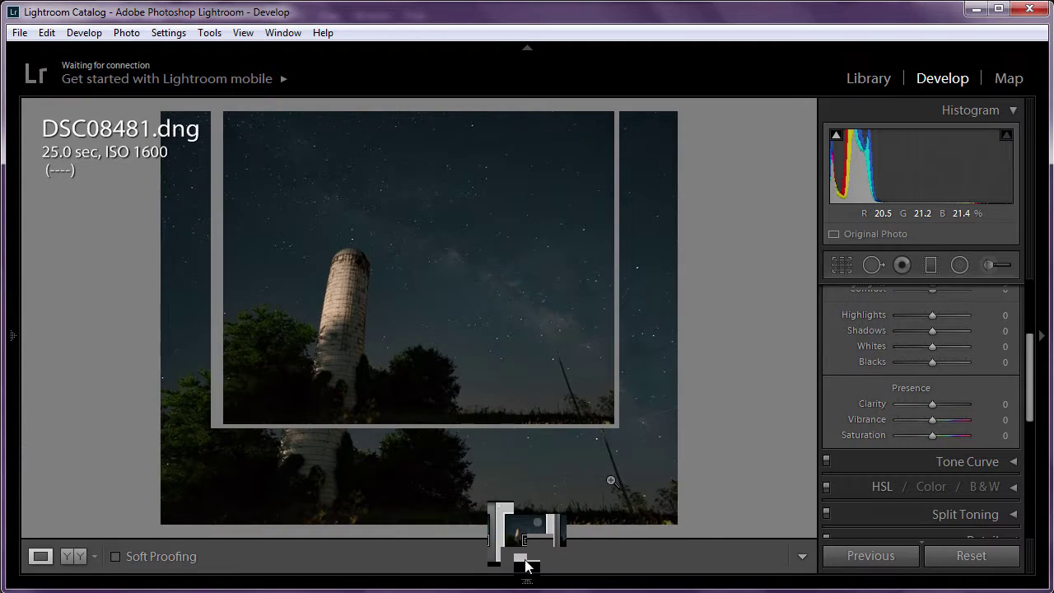
right_click(526, 565)
mouse_move(691, 178)
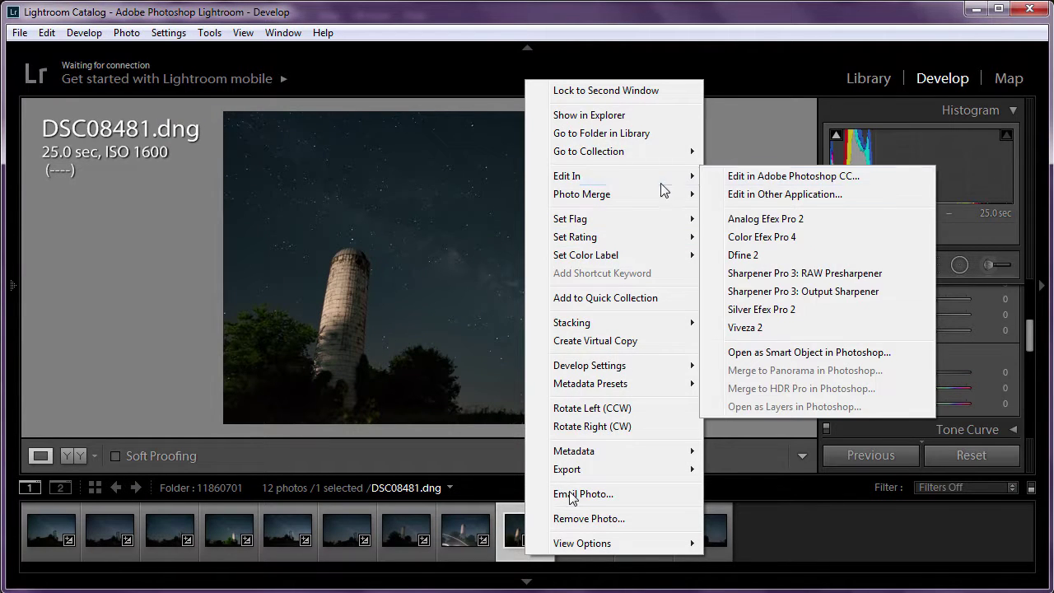
left_click(778, 180)
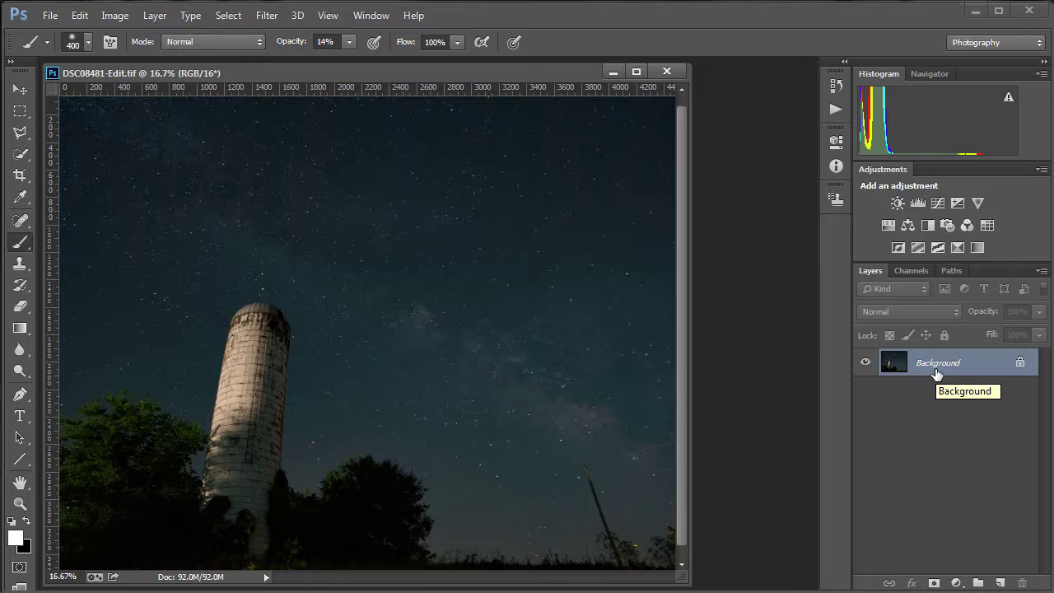
- Duplicate the Background layer and open the Camera Raw Filter on the copy
left_click_drag(935, 372, 937, 374)
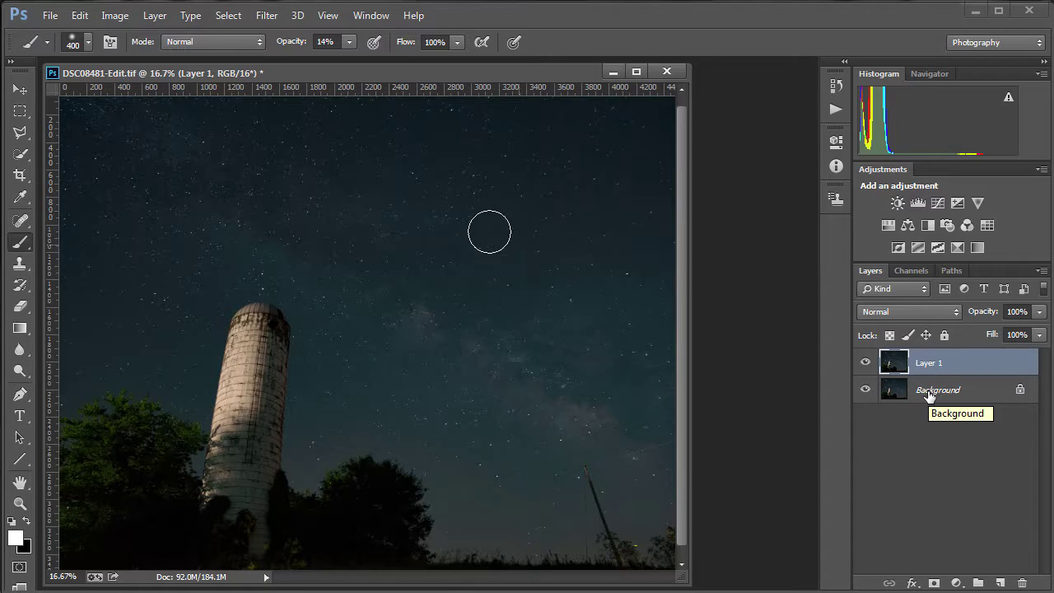
left_click(266, 15)
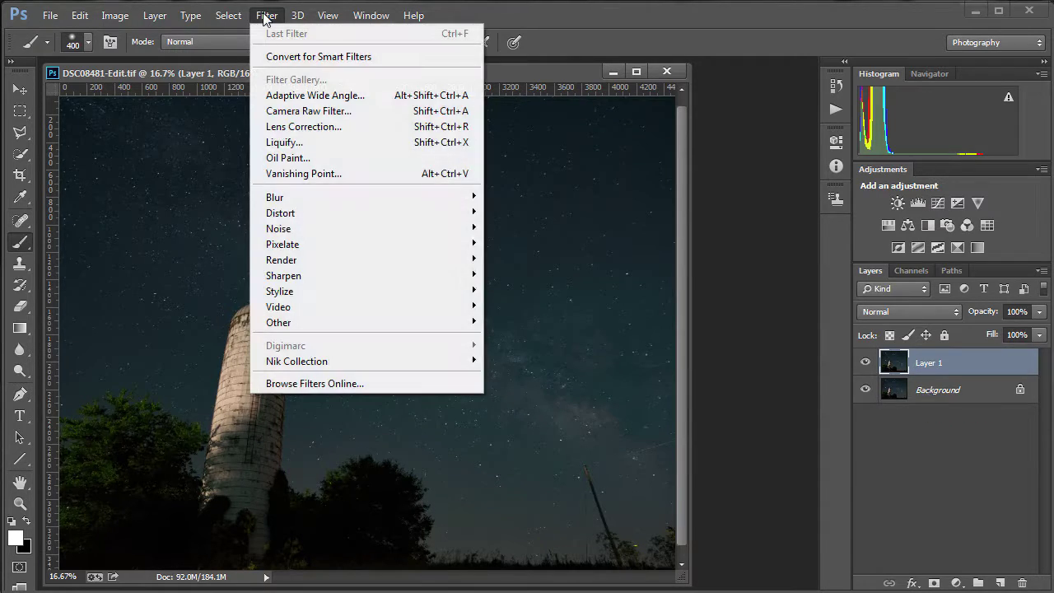
left_click(311, 116)
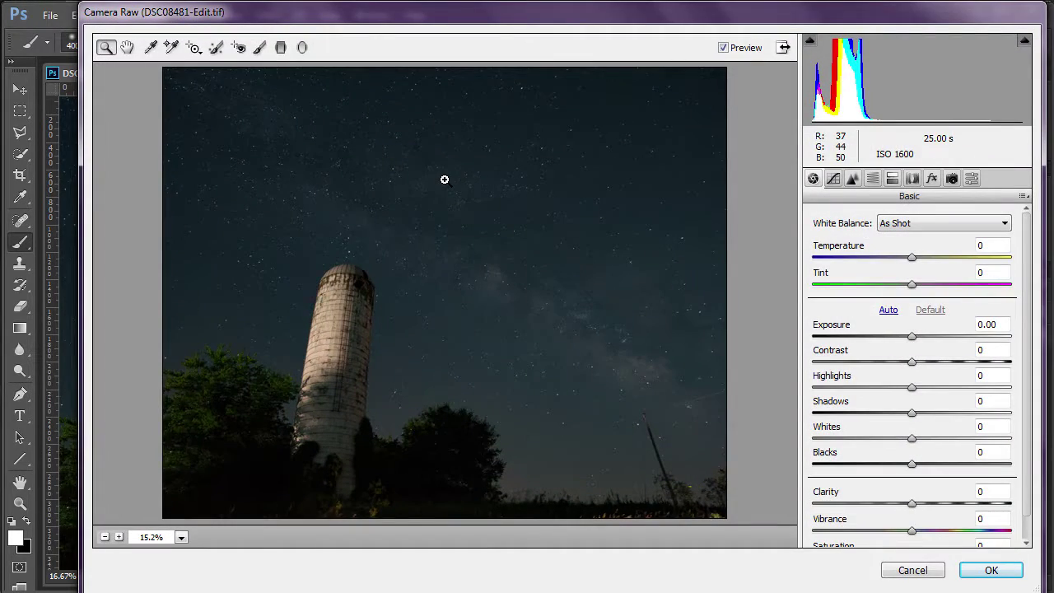
key("Return")
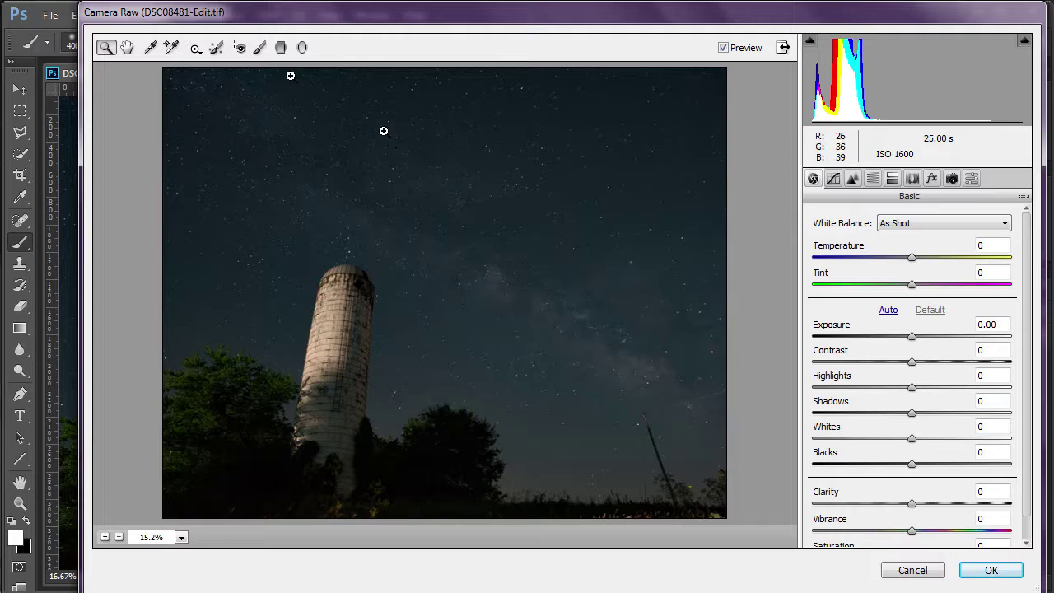
- Activate the Adjustment Brush, turn off Auto Mask and enlarge the brush to size 26
left_click(258, 50)
left_click(258, 58)
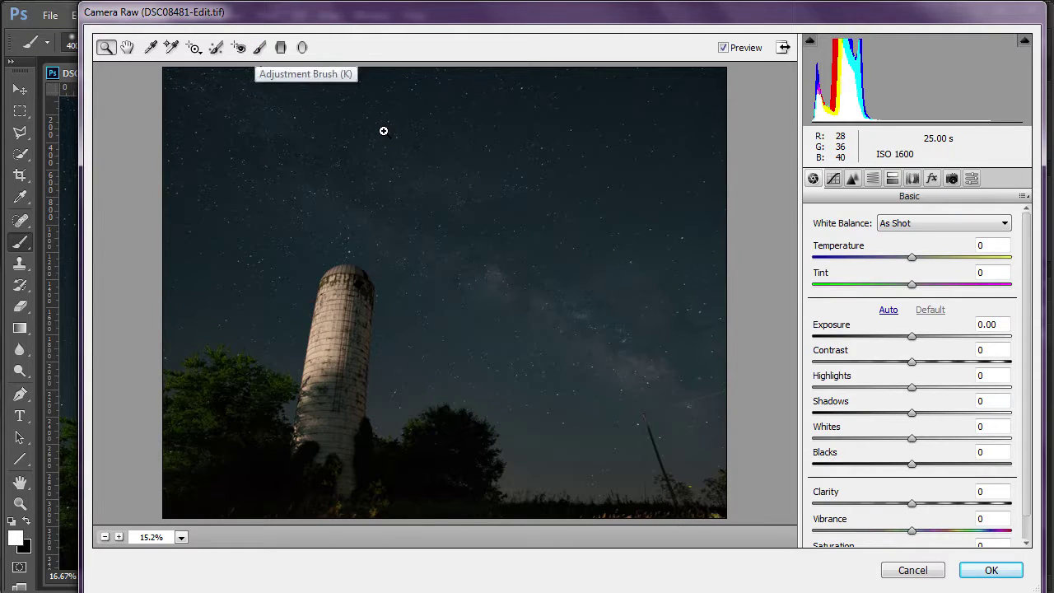
left_click(258, 58)
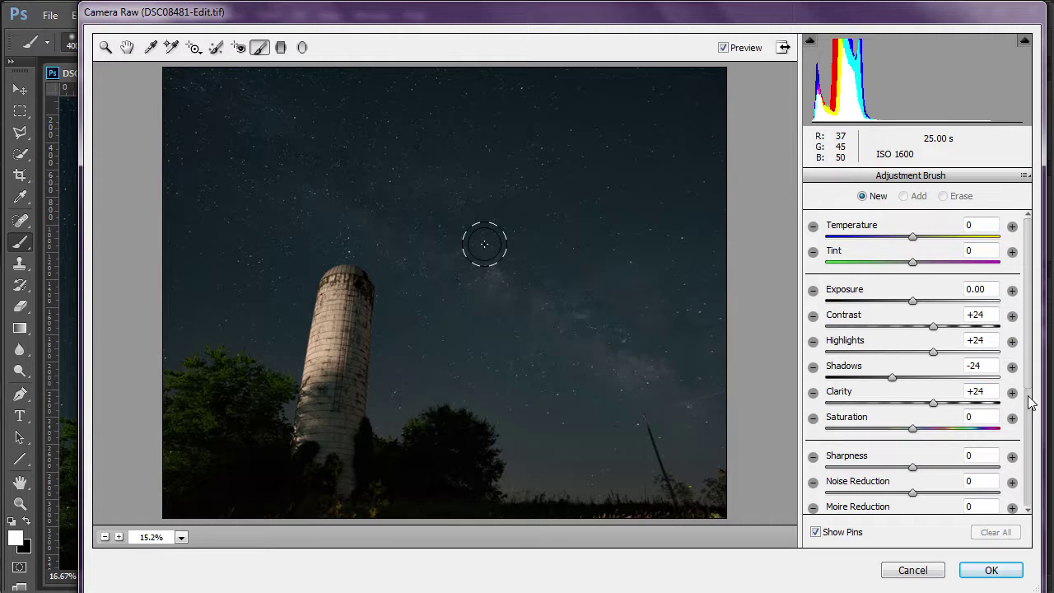
scroll(1031, 381, "down", 5)
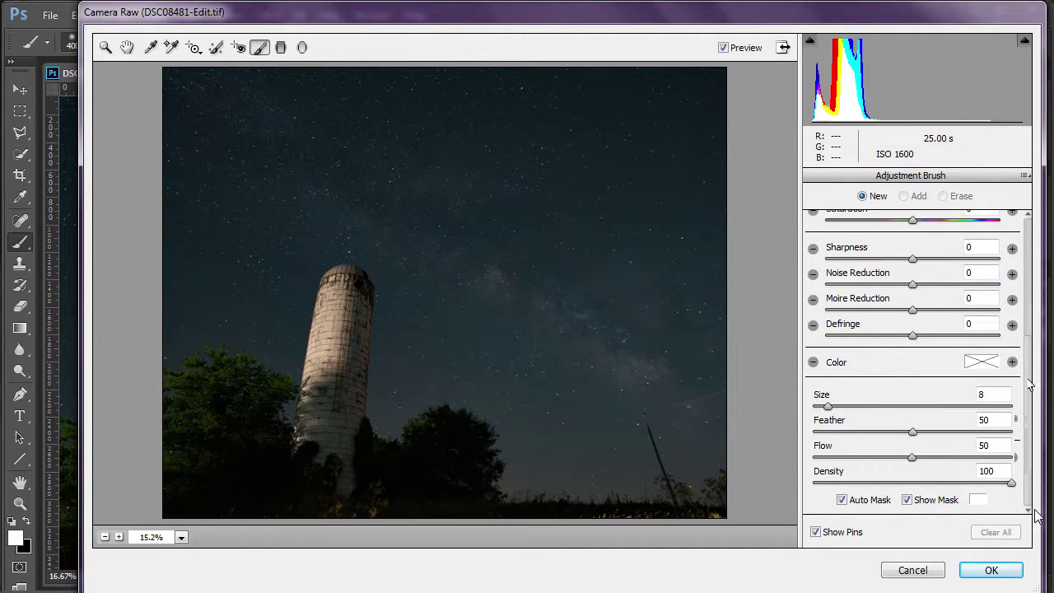
scroll(1029, 383, "up", 5)
left_click(844, 501)
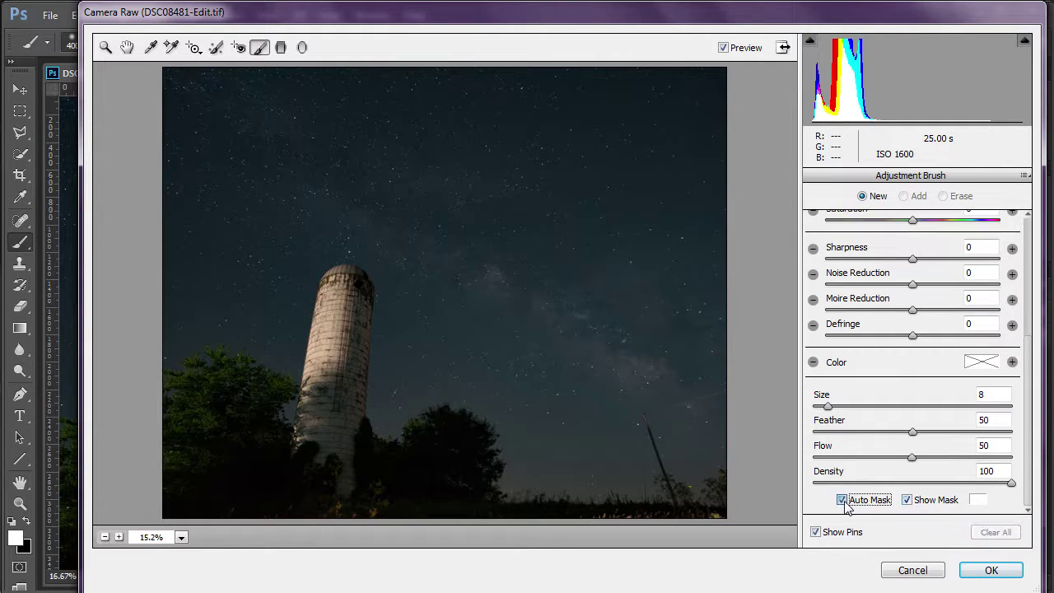
left_click(842, 501)
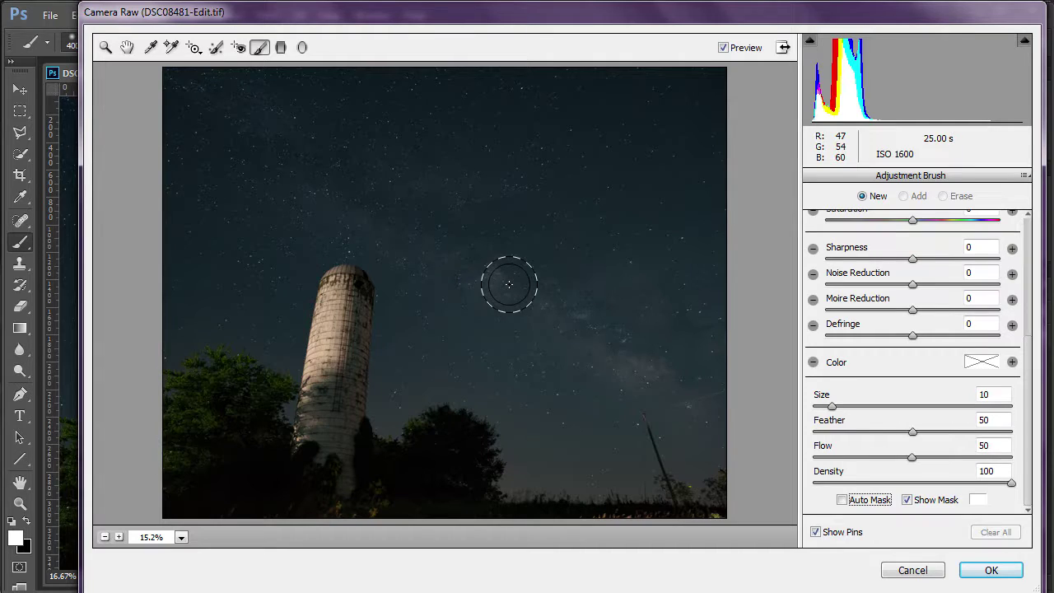
key("bracketright")
key("bracketright")
key("bracketright")
key("bracketright")
key("bracketright")
key("bracketright")
key("bracketright")
key("bracketright")
key("bracketright")
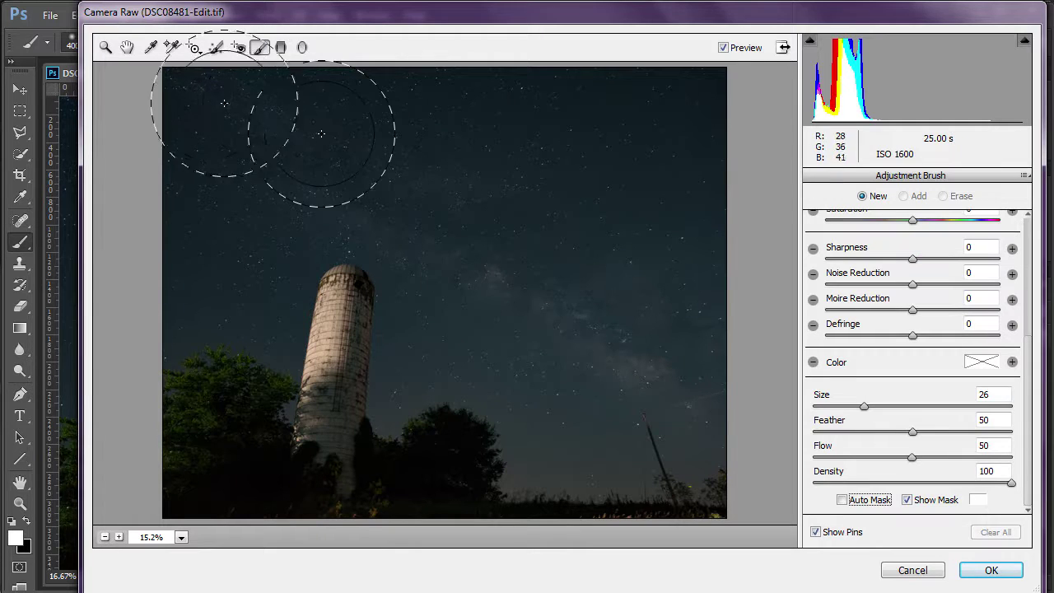
- Brush the adjustment mask broadly over the open sky above and beside the silo, keeping clear of the silo and trees
mouse_move(318, 107)
left_mouse_down()
mouse_move(236, 106)
mouse_move(273, 122)
mouse_move(360, 118)
left_mouse_up()
mouse_move(207, 102)
left_mouse_down()
mouse_move(348, 110)
mouse_move(498, 145)
mouse_move(542, 145)
mouse_move(506, 111)
mouse_move(647, 110)
mouse_move(691, 198)
mouse_move(701, 313)
mouse_move(686, 170)
mouse_move(568, 275)
mouse_move(506, 278)
mouse_move(499, 239)
left_mouse_up()
mouse_move(321, 115)
left_mouse_down()
mouse_move(175, 142)
mouse_move(174, 157)
mouse_move(355, 193)
left_mouse_up()
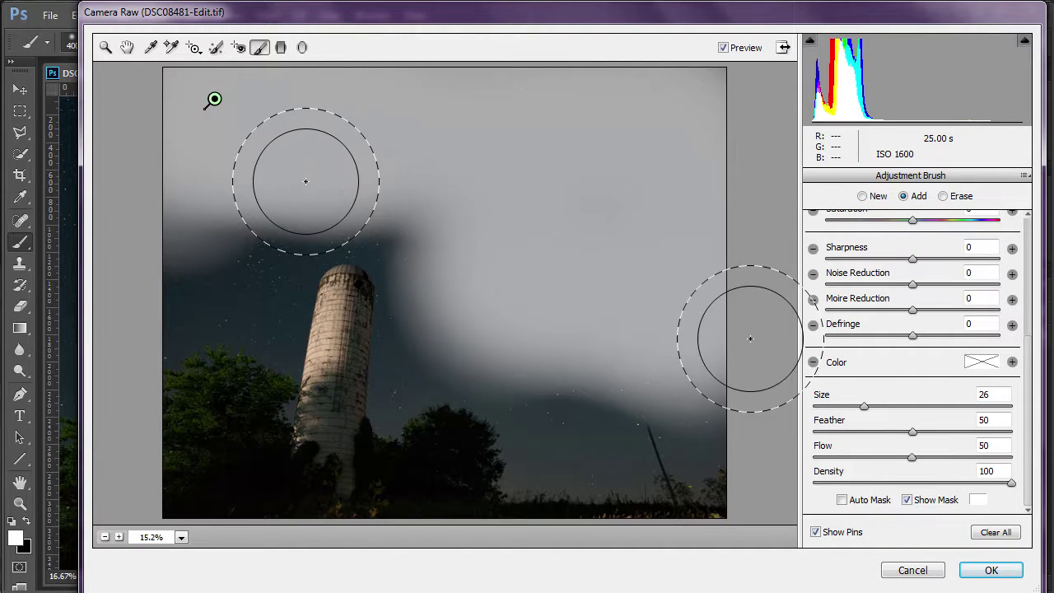
- Enable Auto Mask and paint the remaining sky around the silo, trees and horizon, then reduce the brush to size 20
left_click(841, 500)
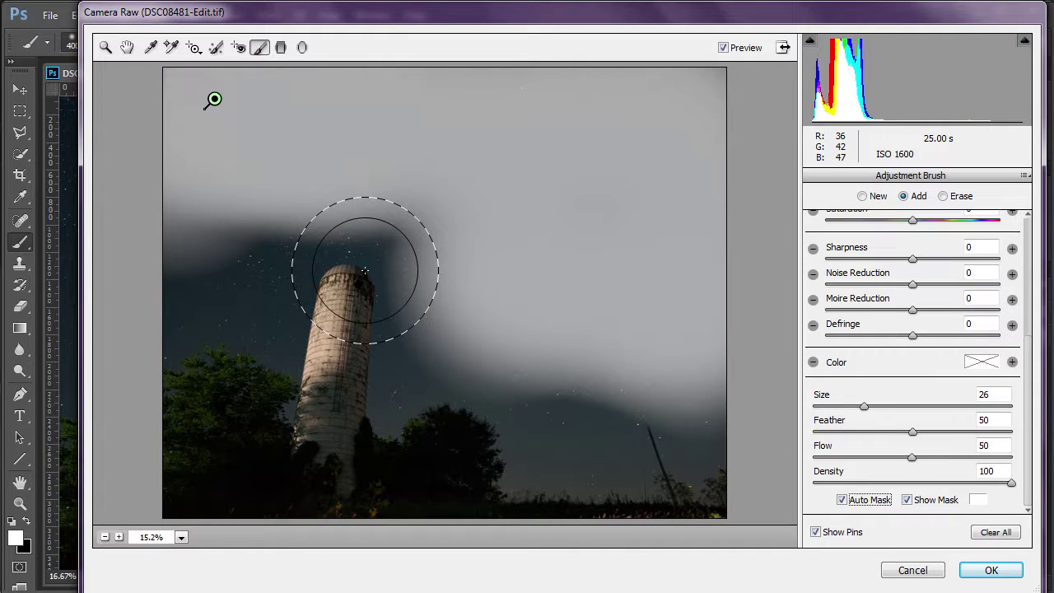
left_click(218, 284)
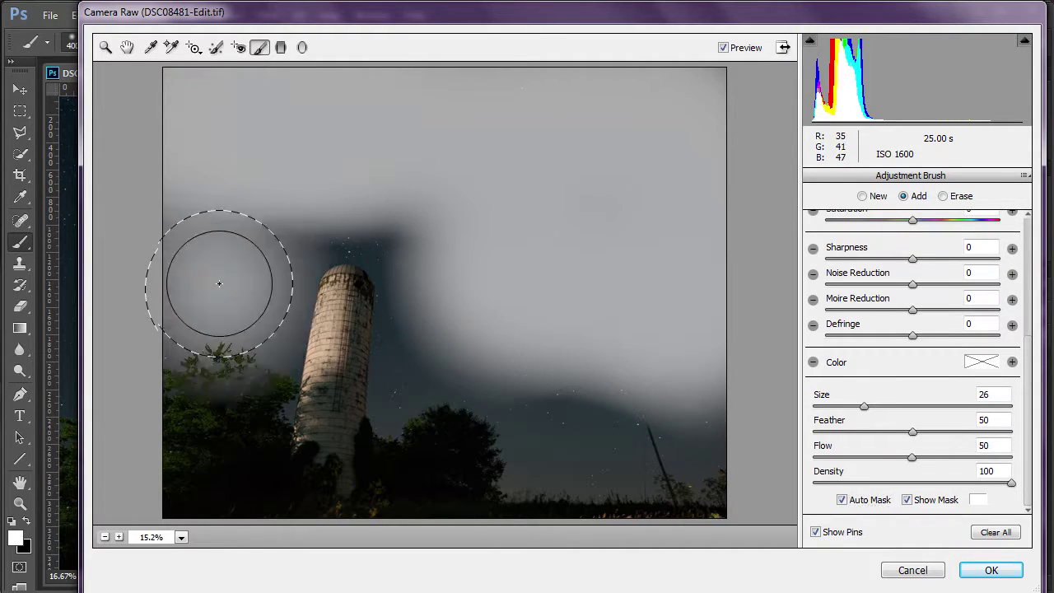
mouse_move(215, 284)
left_mouse_down()
mouse_move(252, 213)
mouse_move(281, 209)
mouse_move(219, 284)
mouse_move(330, 181)
left_mouse_up()
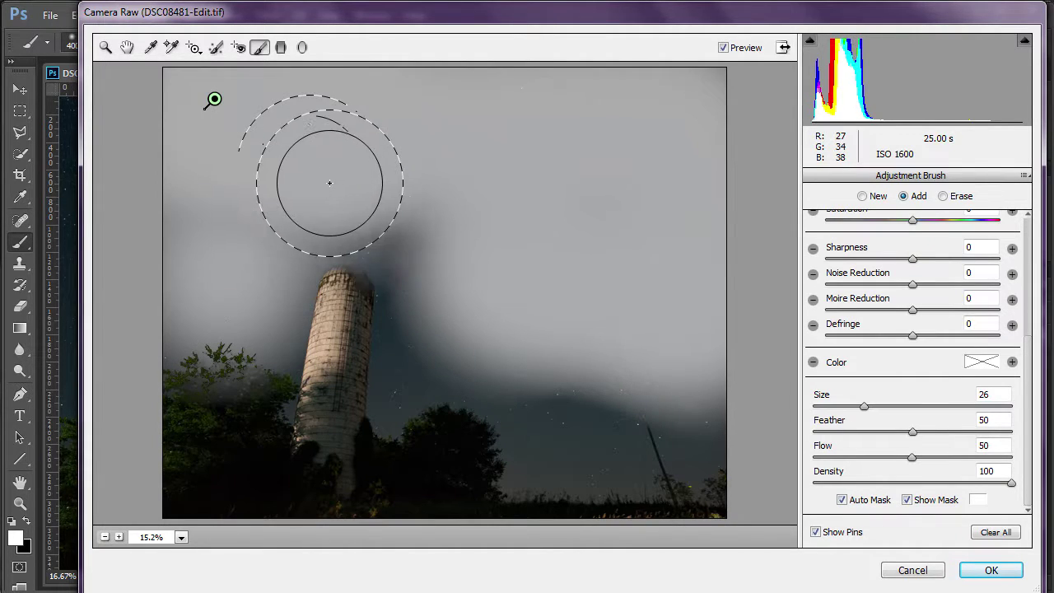
mouse_move(433, 205)
left_mouse_down()
mouse_move(462, 267)
mouse_move(449, 270)
mouse_move(478, 280)
mouse_move(415, 181)
left_mouse_up()
mouse_move(266, 190)
left_mouse_down()
mouse_move(169, 214)
mouse_move(360, 218)
mouse_move(322, 212)
mouse_move(442, 201)
mouse_move(473, 373)
mouse_move(426, 348)
mouse_move(439, 344)
mouse_move(431, 358)
mouse_move(475, 342)
mouse_move(534, 361)
mouse_move(550, 402)
mouse_move(535, 438)
mouse_move(711, 449)
mouse_move(687, 406)
left_mouse_up()
key("[")
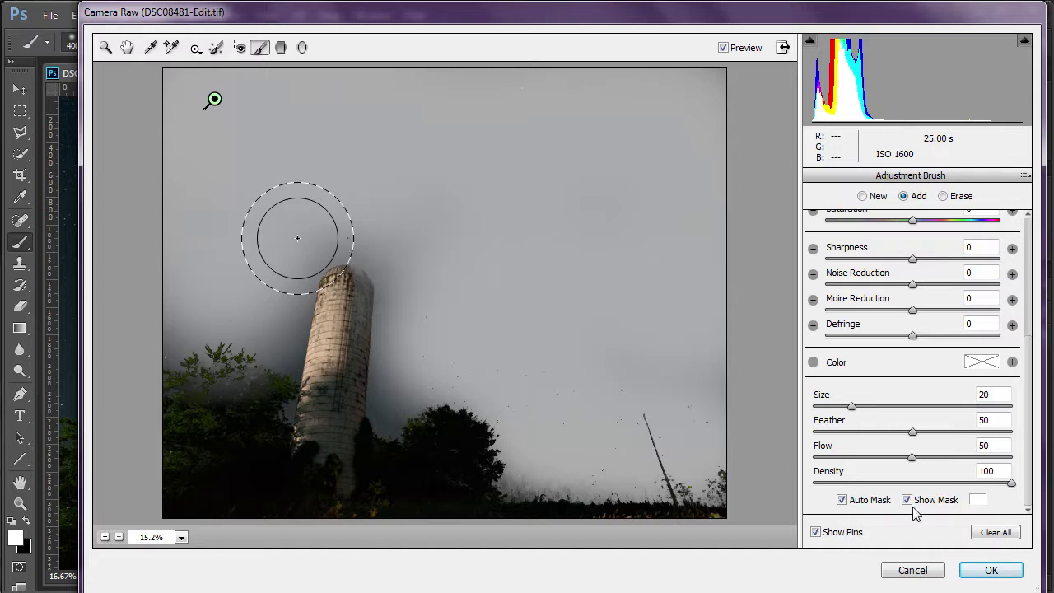
- Toggle the mask overlay to check the brushed sky coverage, leaving the overlay hidden
left_click(909, 501)
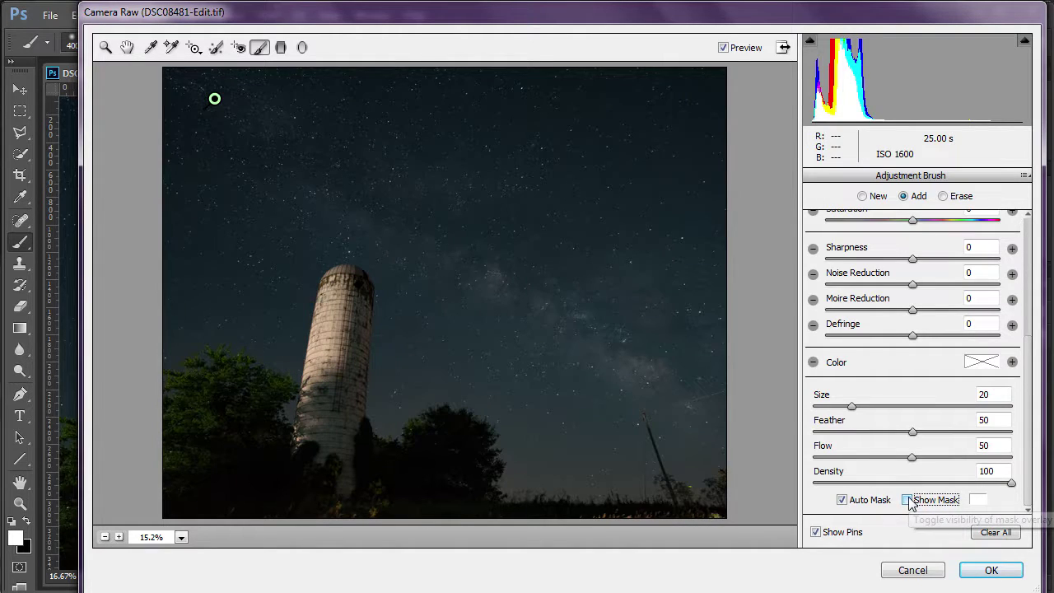
left_click(907, 500)
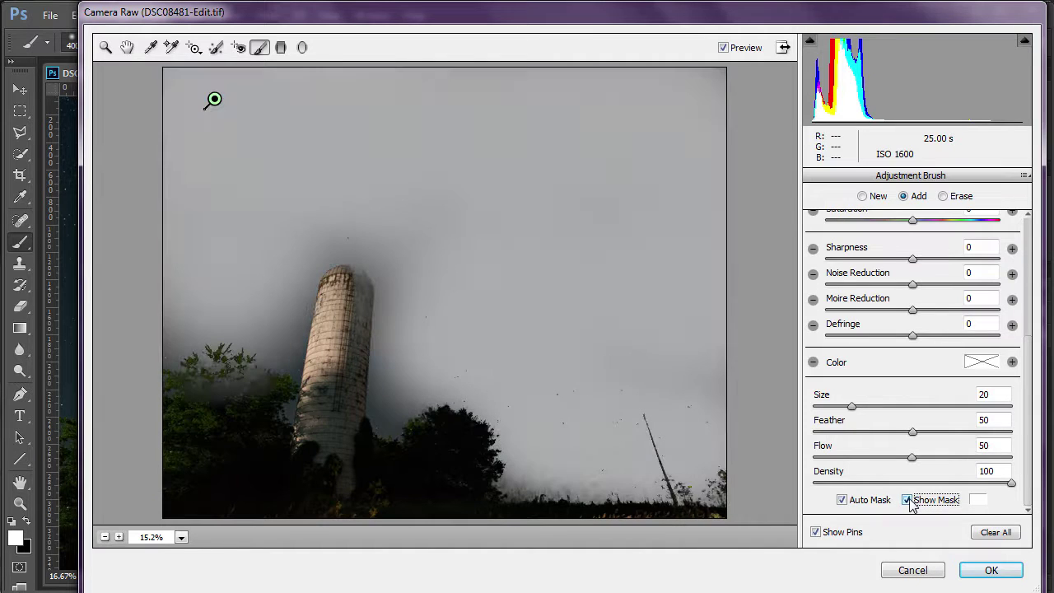
key("y")
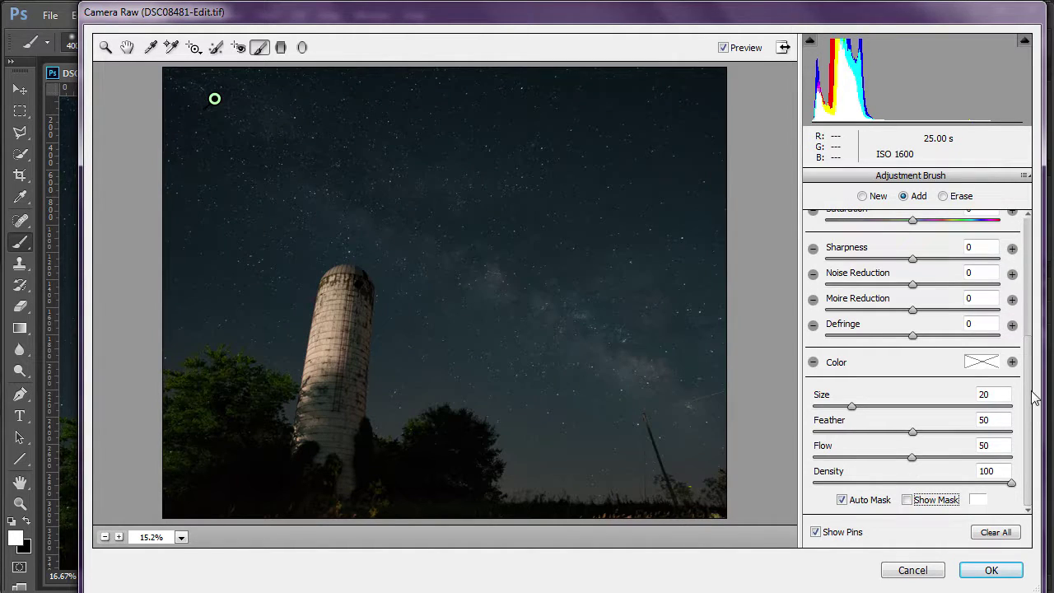
- Set the brushed sky's Clarity to +47, Shadows to -30 and Highlights to +39, and apply the Camera Raw filter
scroll(1029, 387, "up", 5)
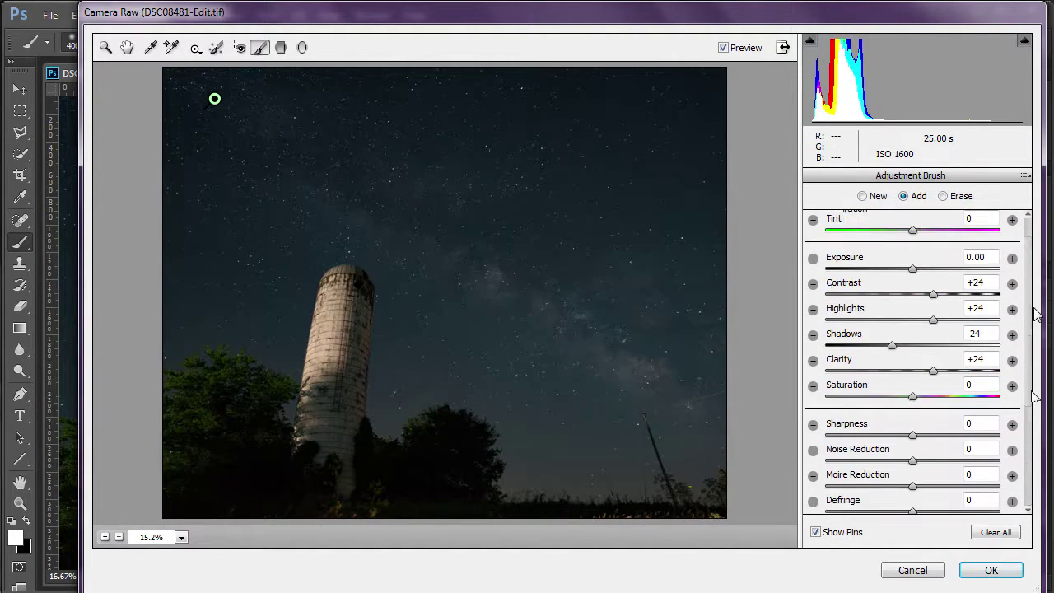
scroll(942, 365, "down", 5)
scroll(934, 370, "up", 5)
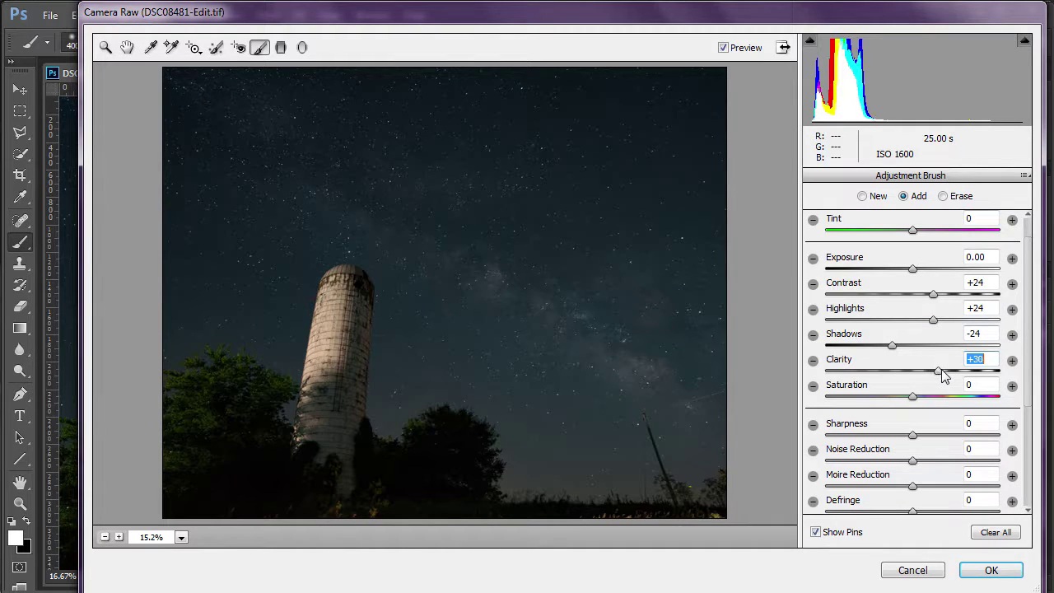
mouse_move(940, 372)
left_mouse_down()
mouse_move(964, 378)
mouse_move(957, 374)
left_mouse_up()
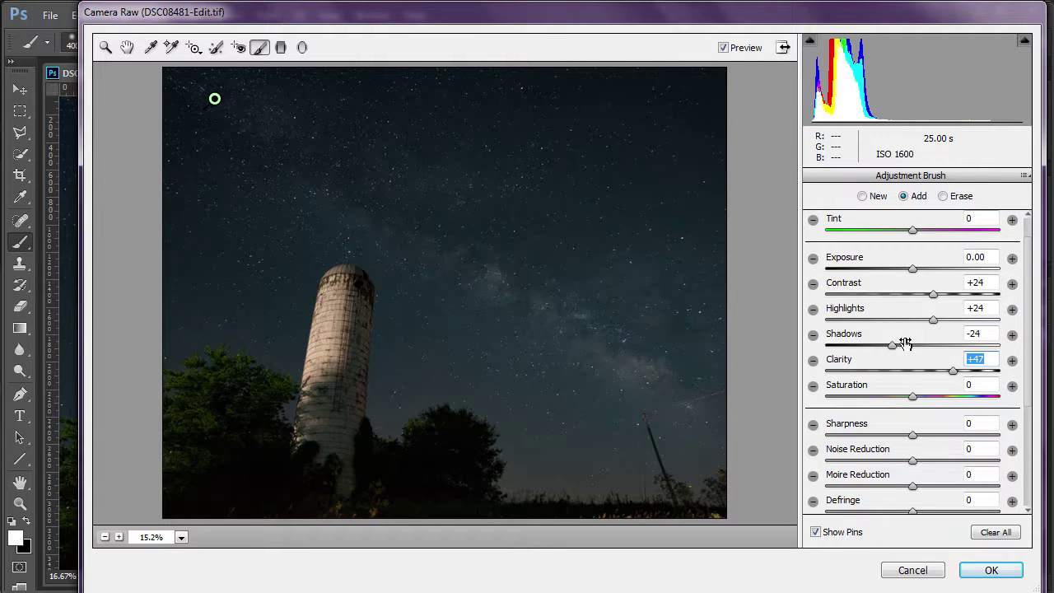
left_click_drag(905, 343, 891, 350)
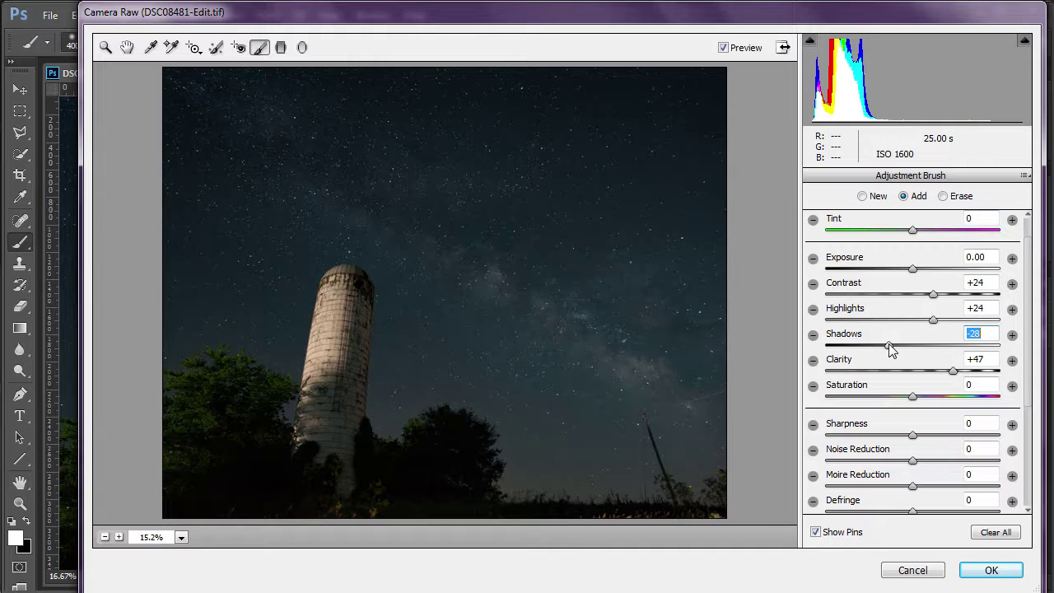
left_click_drag(889, 345, 888, 346)
left_click_drag(933, 320, 949, 324)
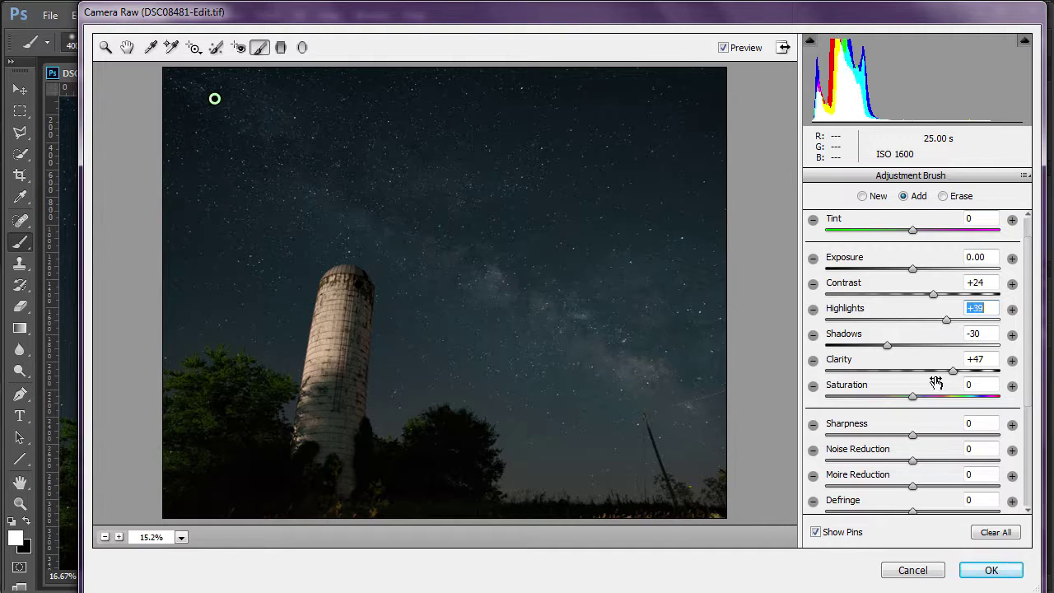
left_click(1012, 577)
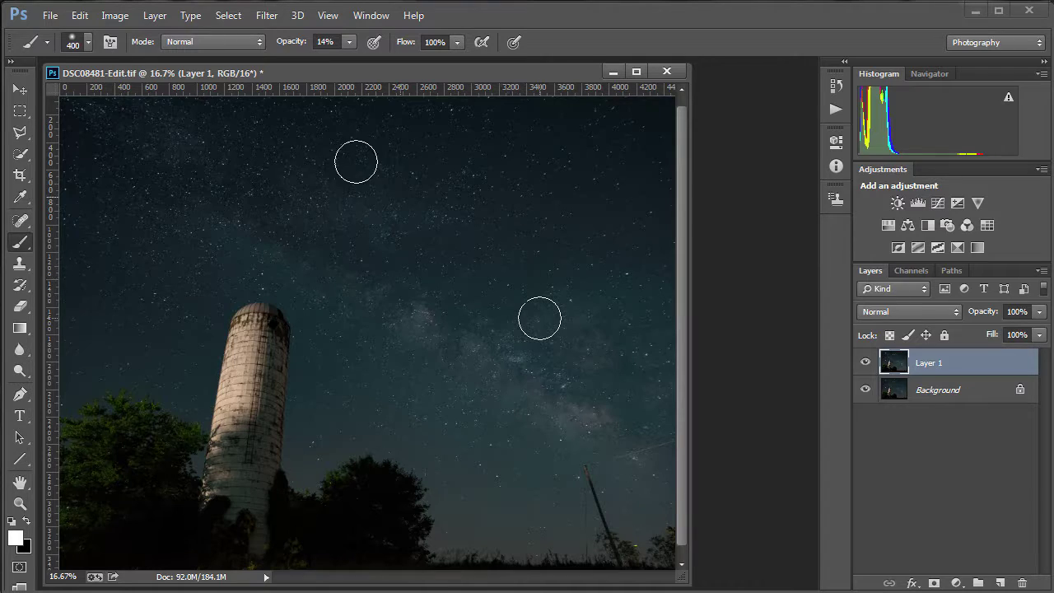
- Open Color Efex Pro 4 on Layer 1 and choose the Pro Contrast filter from the full filter list
left_click(277, 18)
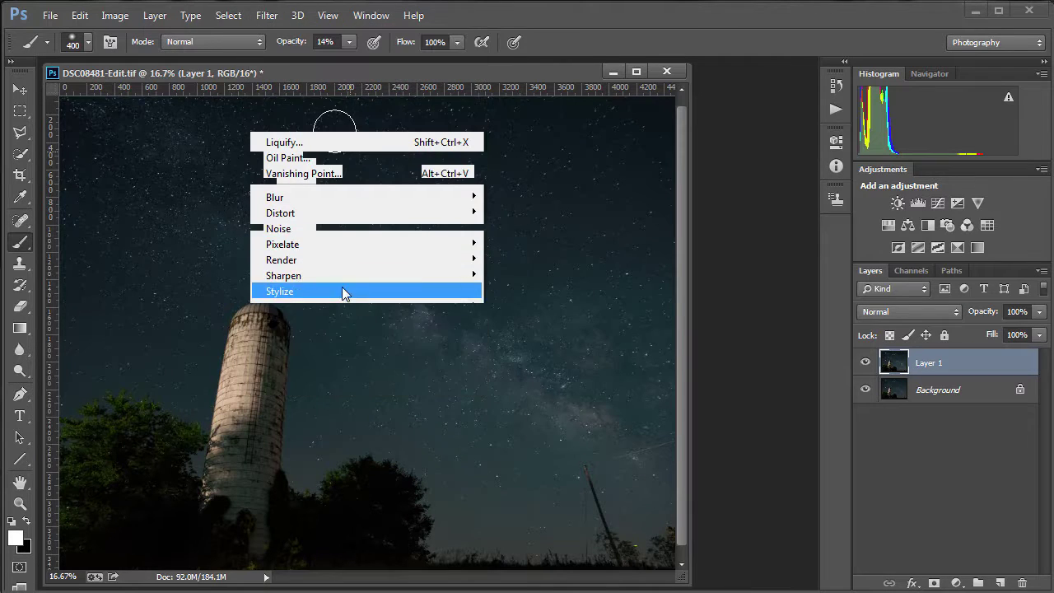
mouse_move(382, 362)
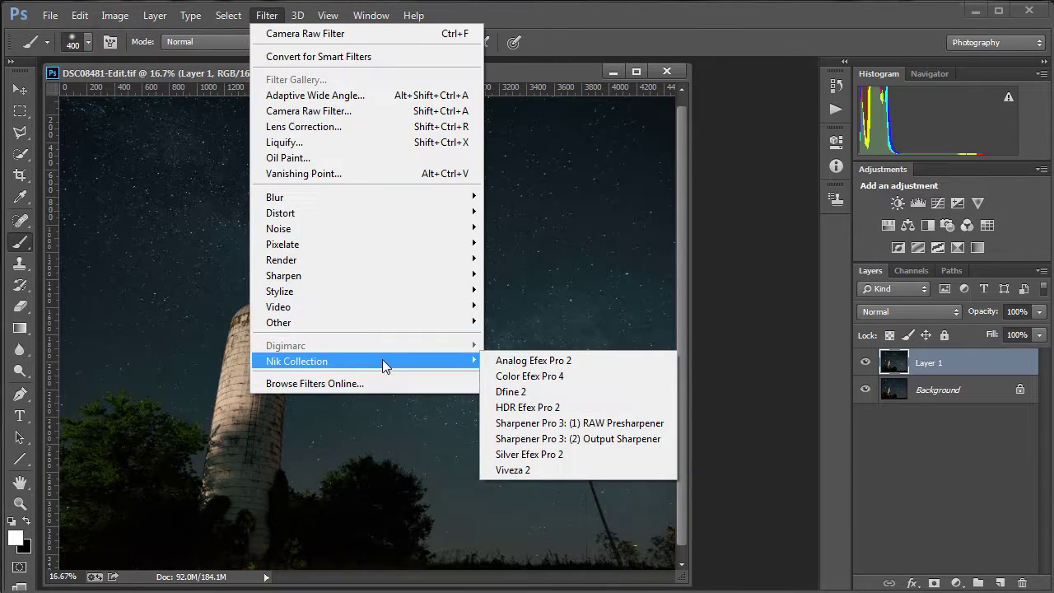
left_click(510, 378)
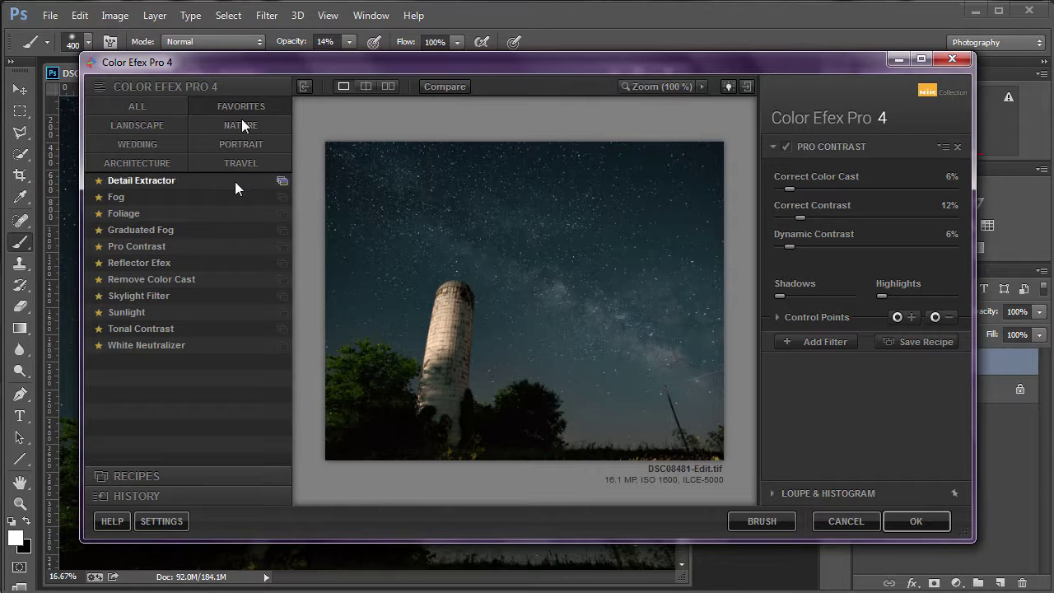
left_click(151, 107)
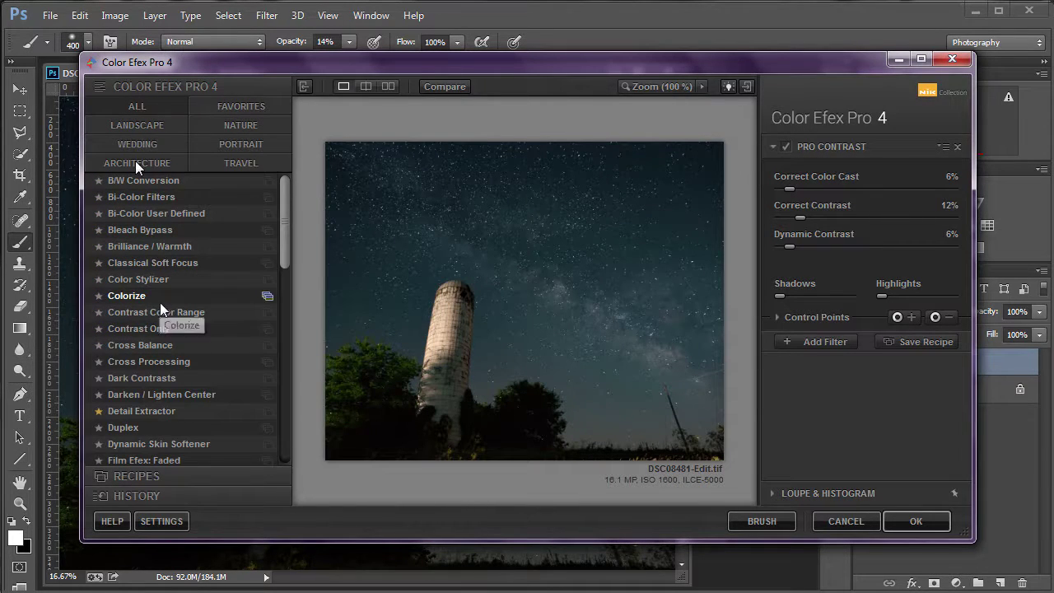
scroll(161, 305, "down", 5)
scroll(162, 309, "up", 2)
scroll(161, 309, "down", 7)
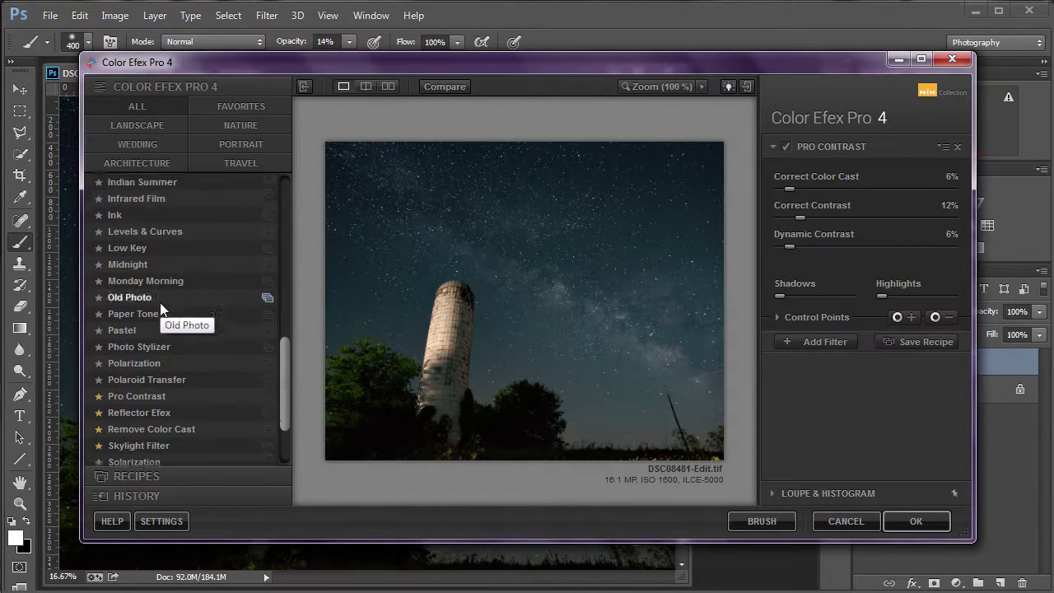
left_click(124, 369)
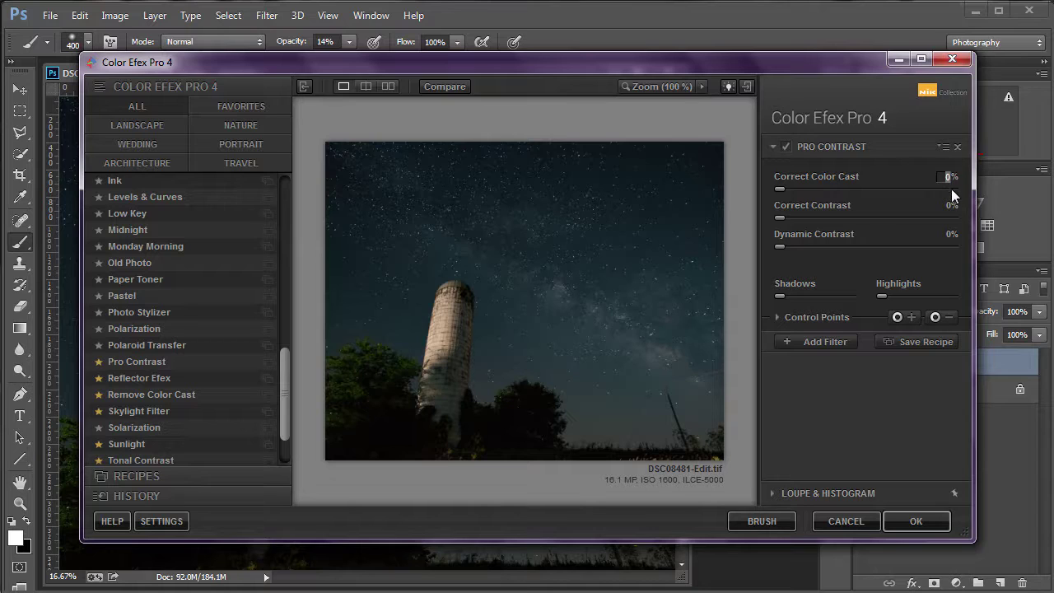
- Set Pro Contrast's Correct Color Cast to 6% and Correct Contrast to 12%
type("6")
key("Tab")
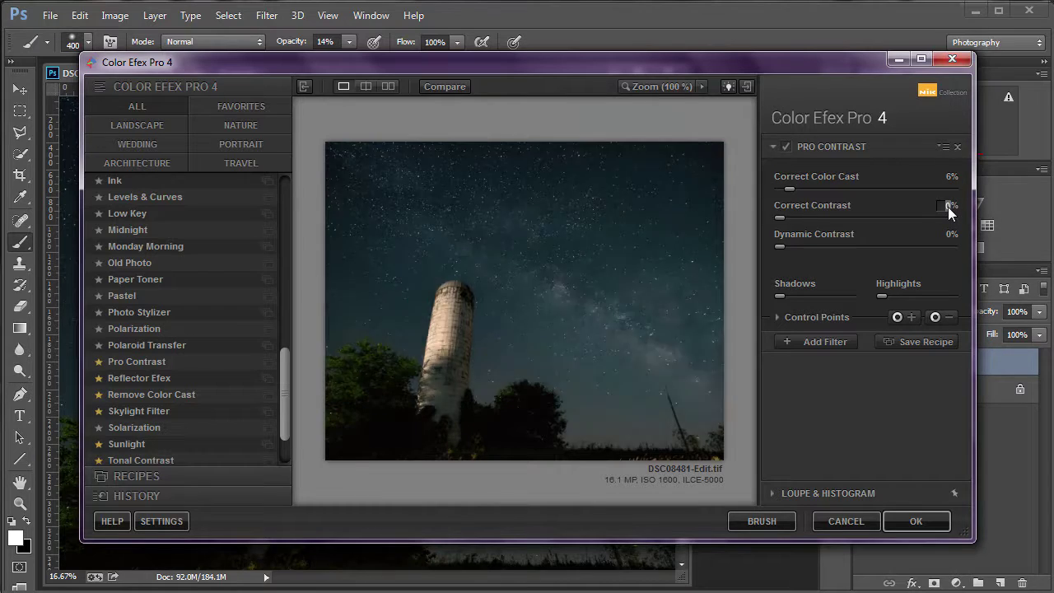
type("12")
key("Tab")
- Add a second filter, Tonal Contrast, on top of Pro Contrast
left_click(823, 336)
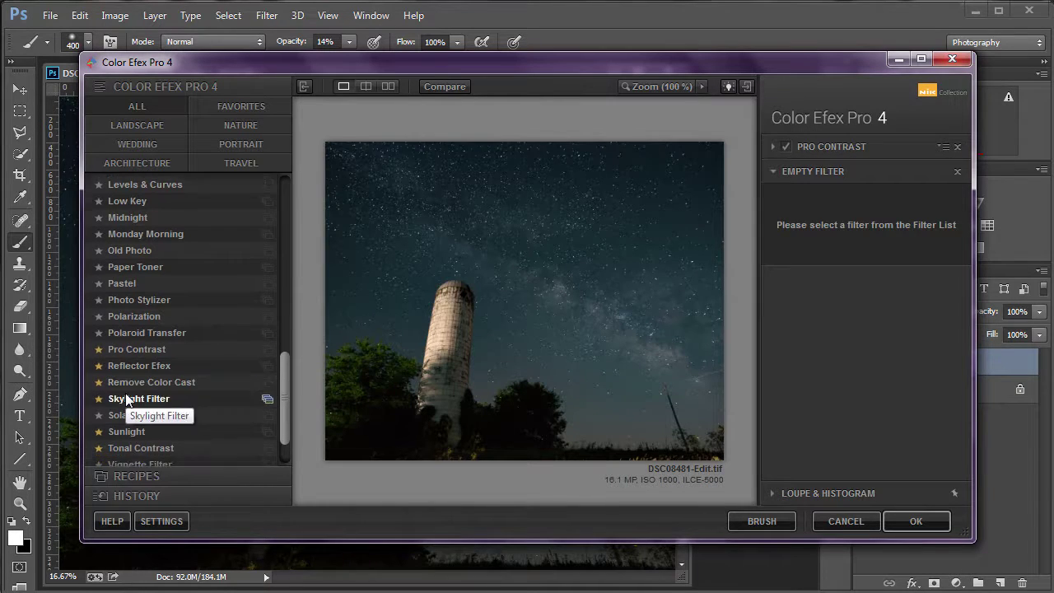
scroll(126, 396, "down", 2)
scroll(125, 393, "up", 2)
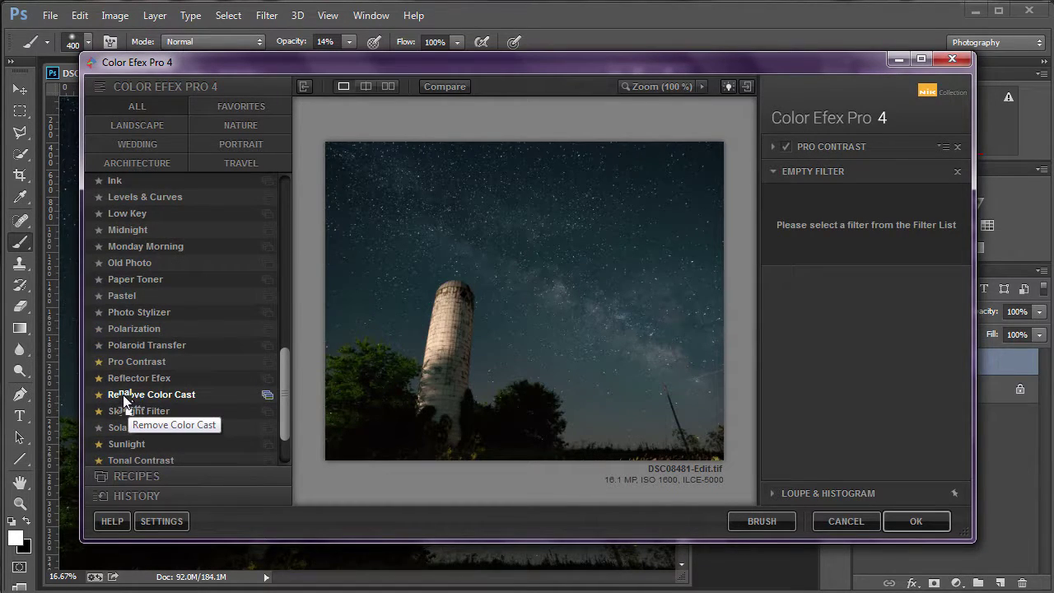
scroll(124, 401, "down", 2)
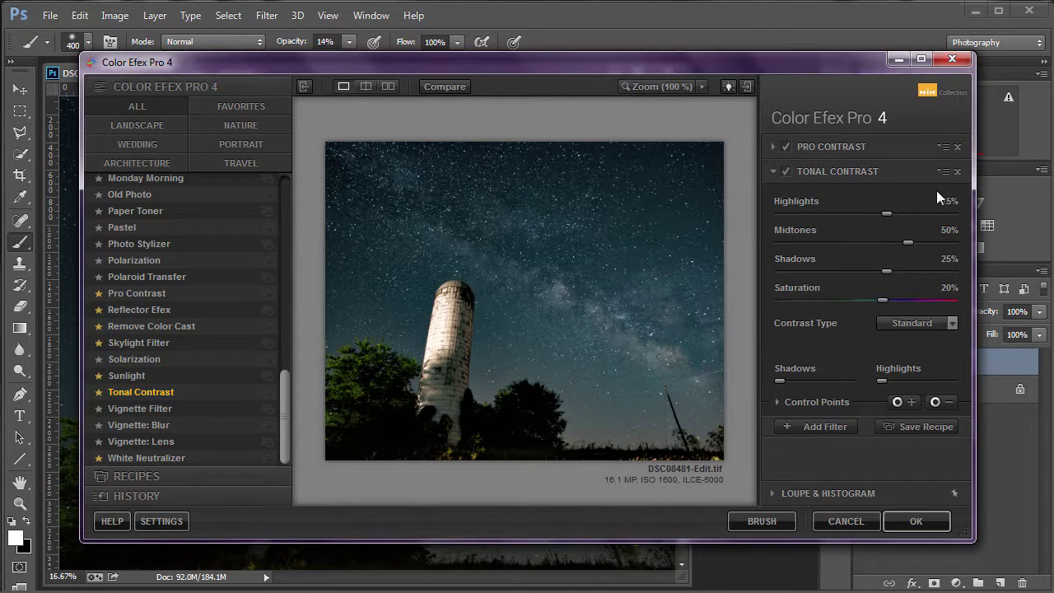
- Set the Tonal Contrast filter's Highlights to 6%, Midtones to 12% and Shadows to 6%
type("6")
key("Tab")
double_click(946, 231)
type("12")
double_click(946, 258)
type("6")
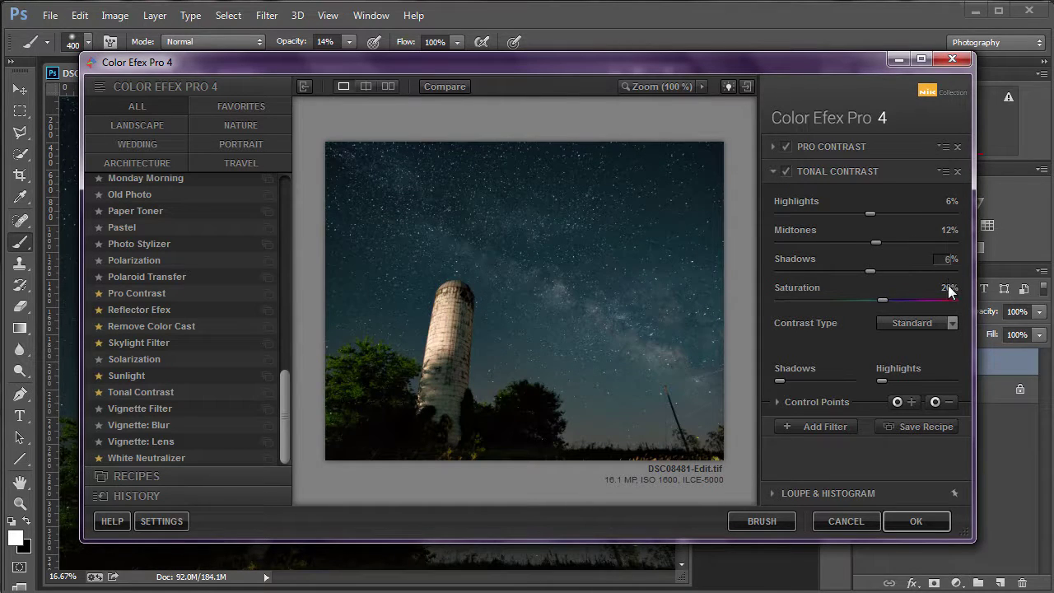
- Set Tonal Contrast's Saturation to 12% and Contrast Type to High Pass, and apply the Color Efex filters
left_click_drag(947, 286, 945, 281)
left_click(891, 327)
left_click(909, 257)
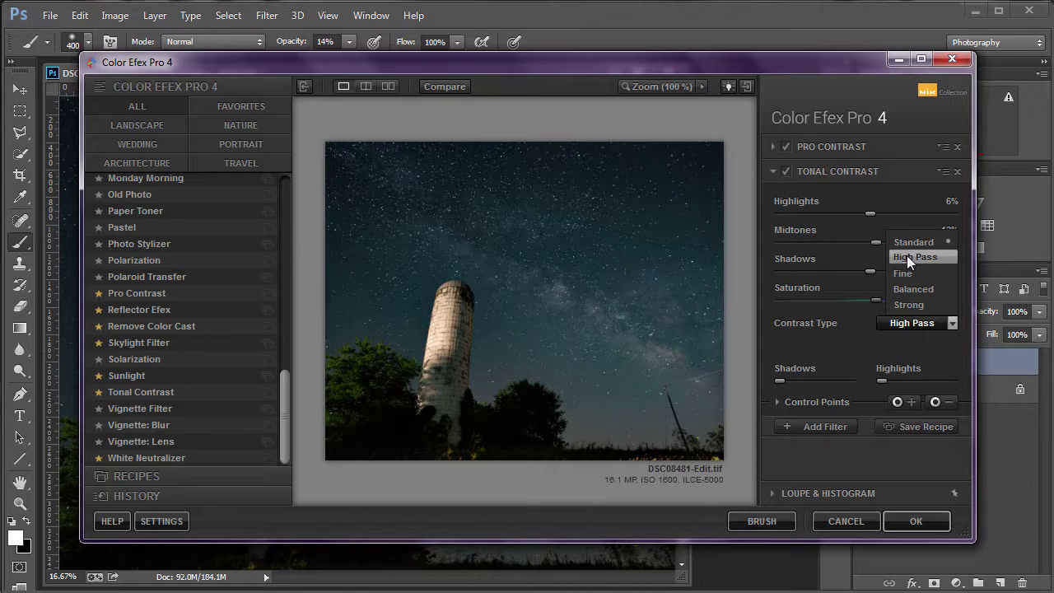
left_click(907, 255)
left_click(907, 255)
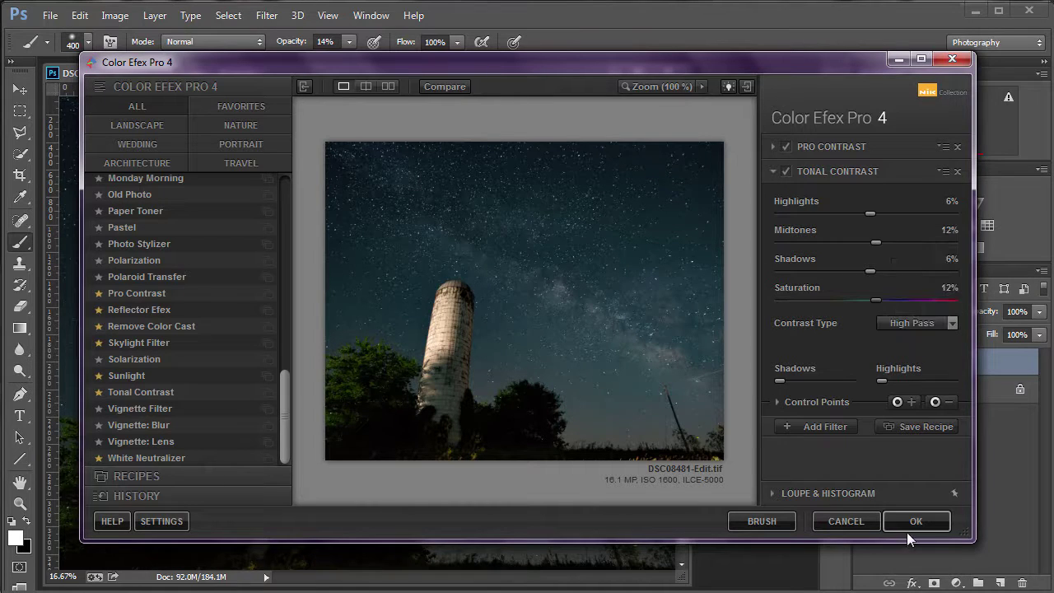
left_click(916, 522)
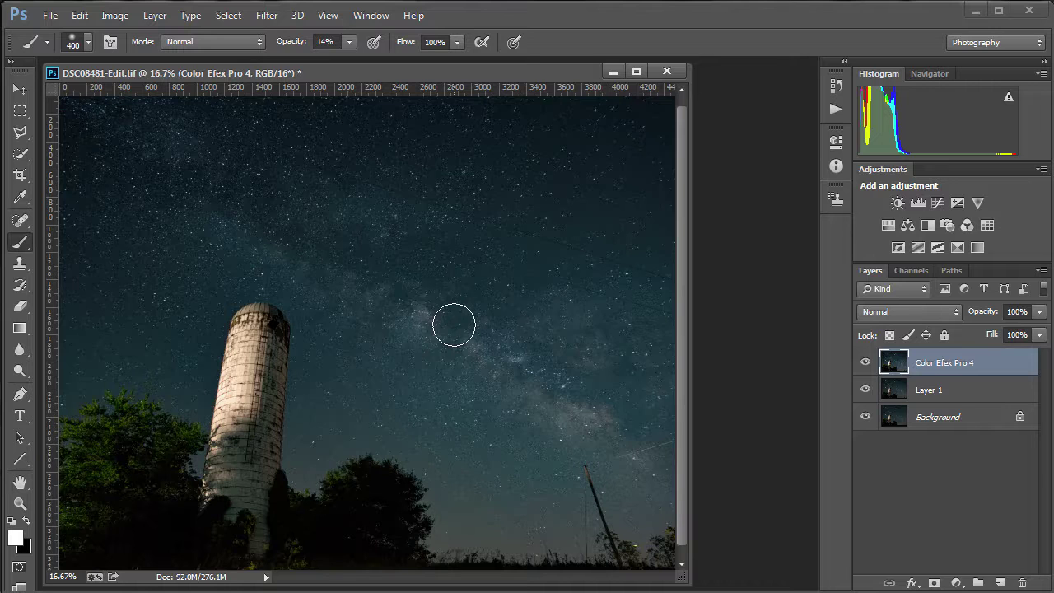
- Examine the stars and noise in the filtered sky up close, and return to the full image
key("ctrl+plus")
key("ctrl+minus")
key("ctrl+plus")
key("ctrl+plus")
key("ctrl+plus")
key("ctrl+minus")
key("ctrl+minus")
key("ctrl+minus")
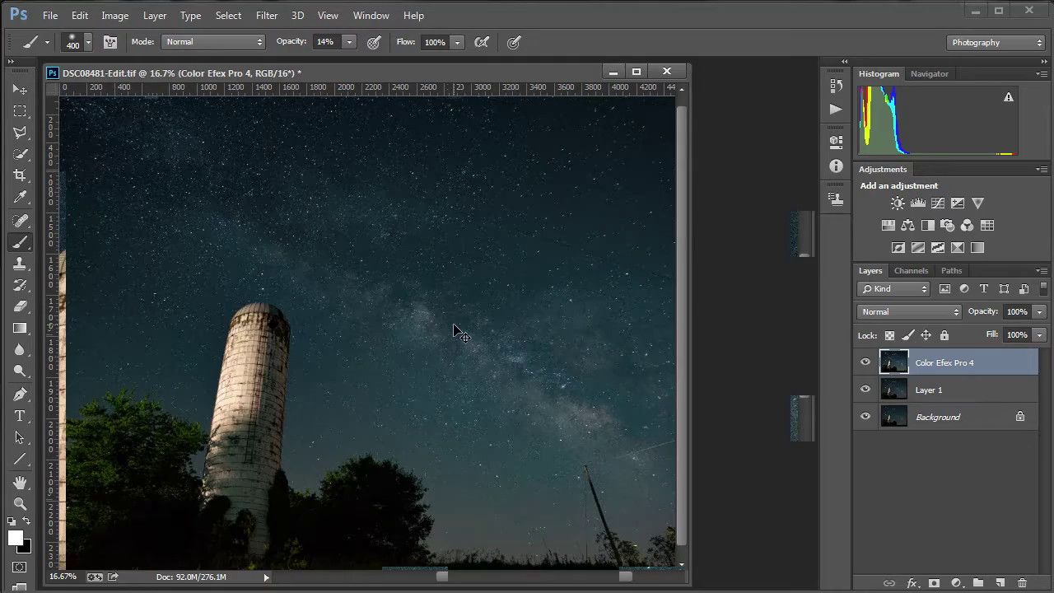
key("ctrl+plus")
key("ctrl+plus")
key("ctrl+plus")
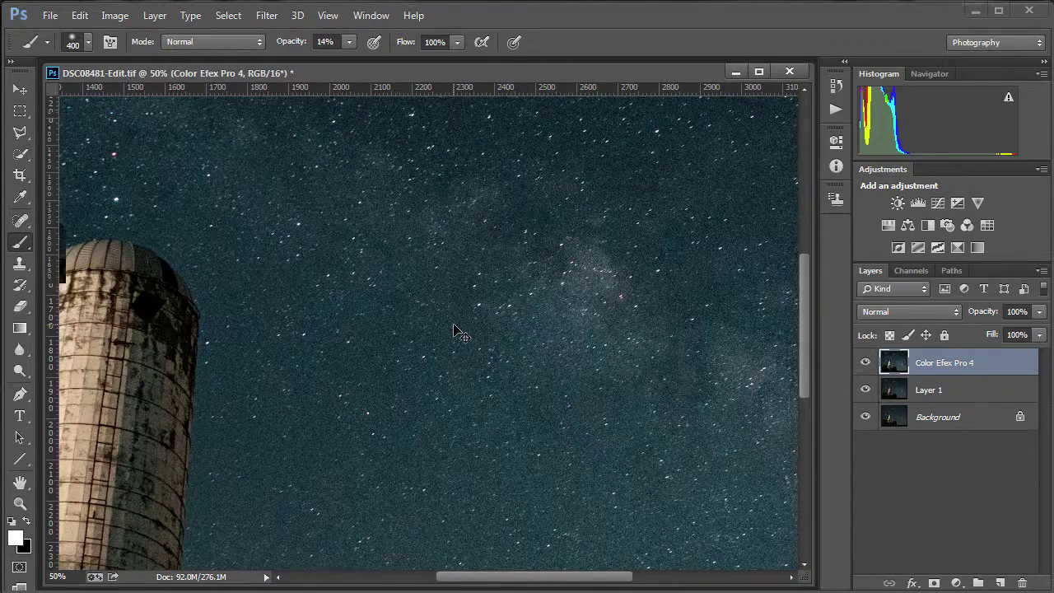
key("ctrl+plus")
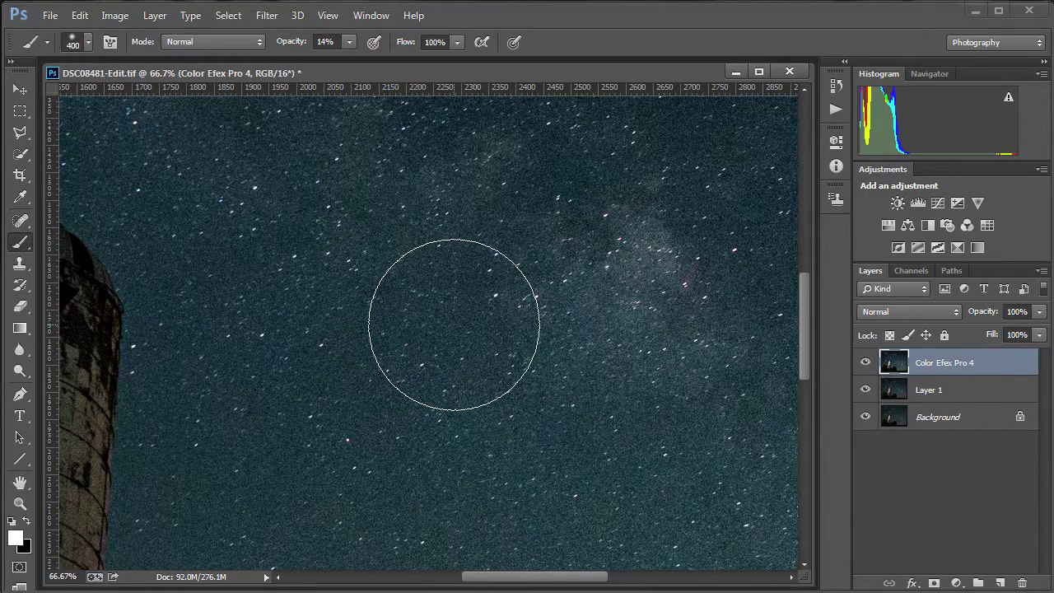
key("ctrl+minus")
key("ctrl+minus")
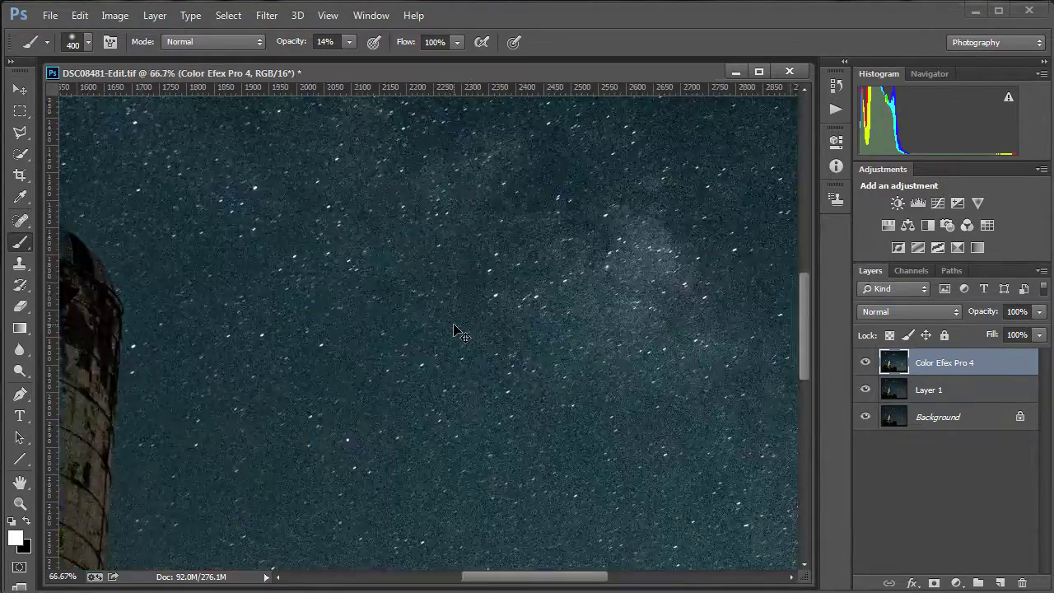
key("ctrl+minus")
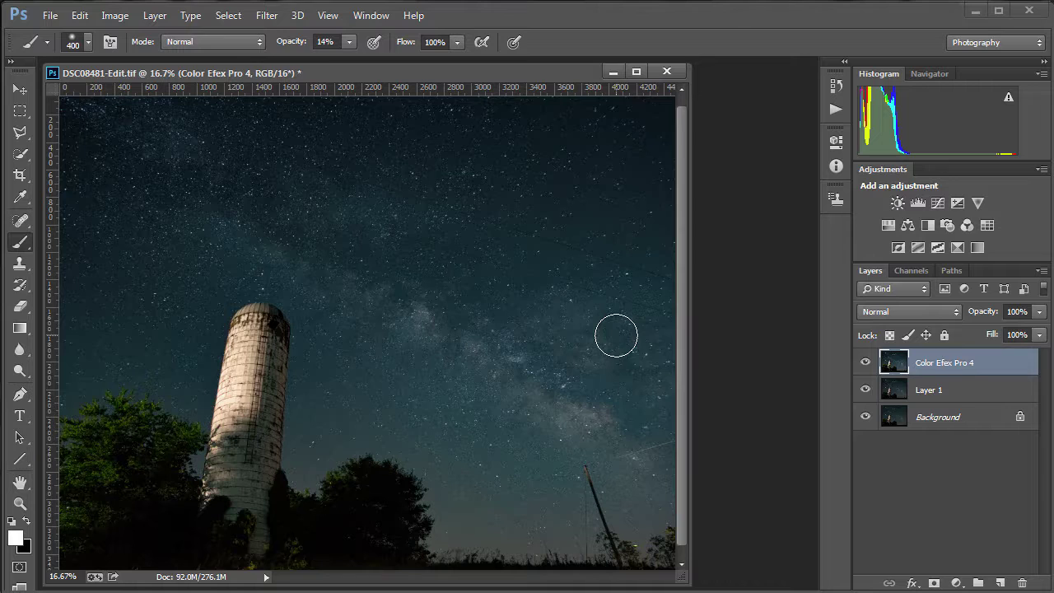
- Load the RGB composite channel's luminosity as a selection
left_click(911, 271)
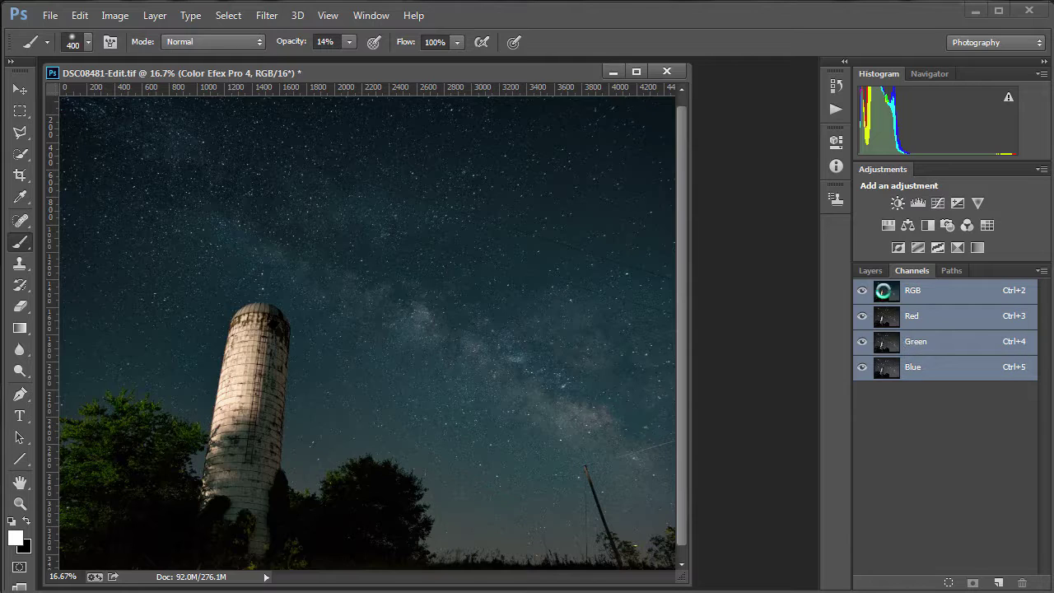
left_click(884, 294, "ctrl")
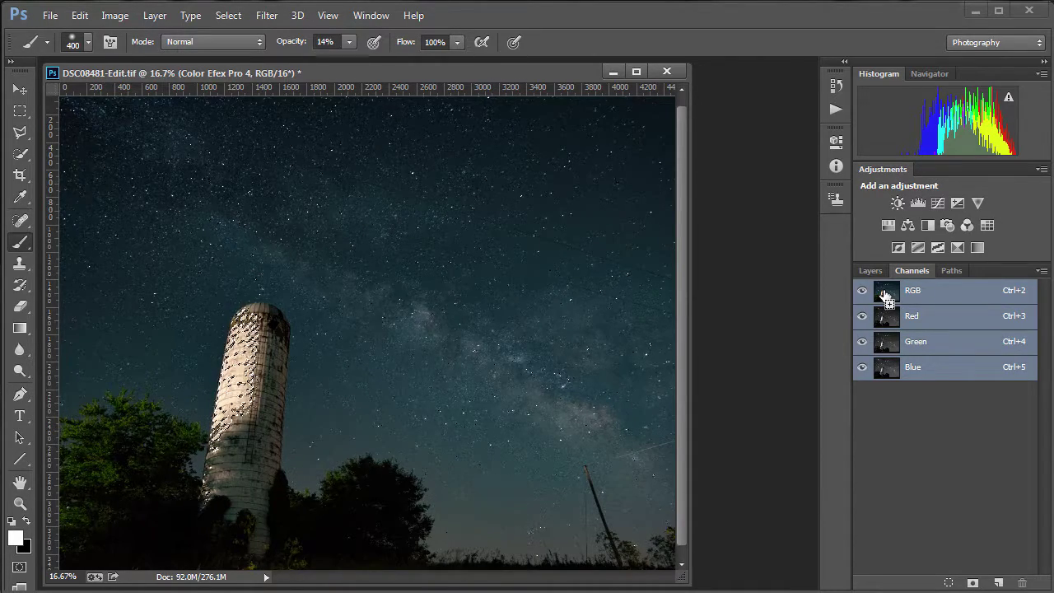
- Invert the RGB luminosity selection and save it as a new alpha channel
left_click(884, 294, "ctrl")
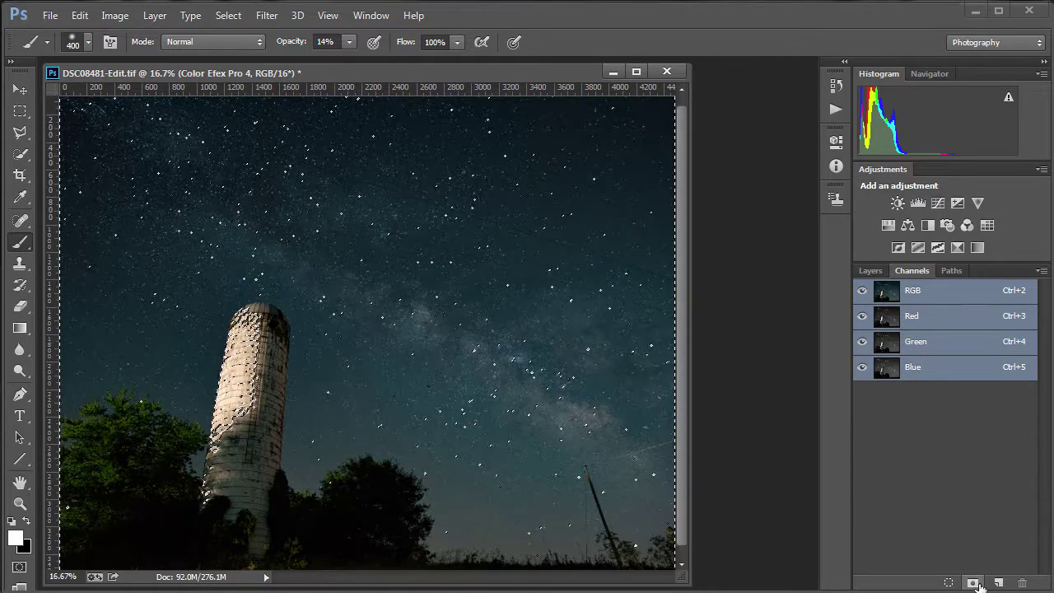
left_click(972, 582)
key("ctrl+z")
left_click(973, 583)
left_click(917, 398)
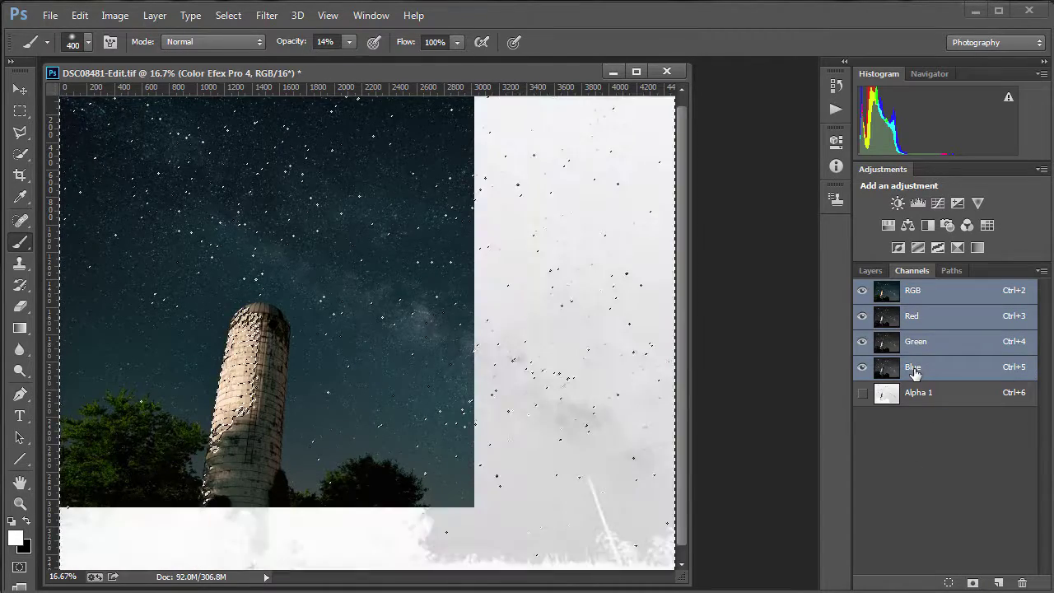
- Rename the new alpha channel Darks1 and return to the RGB composite
double_click(918, 392)
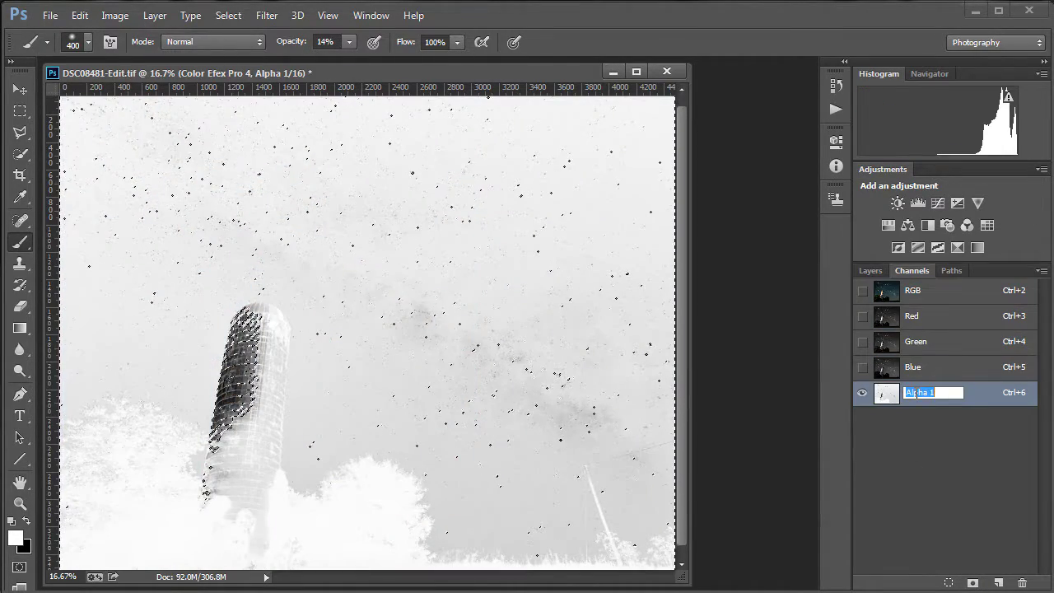
type("Da")
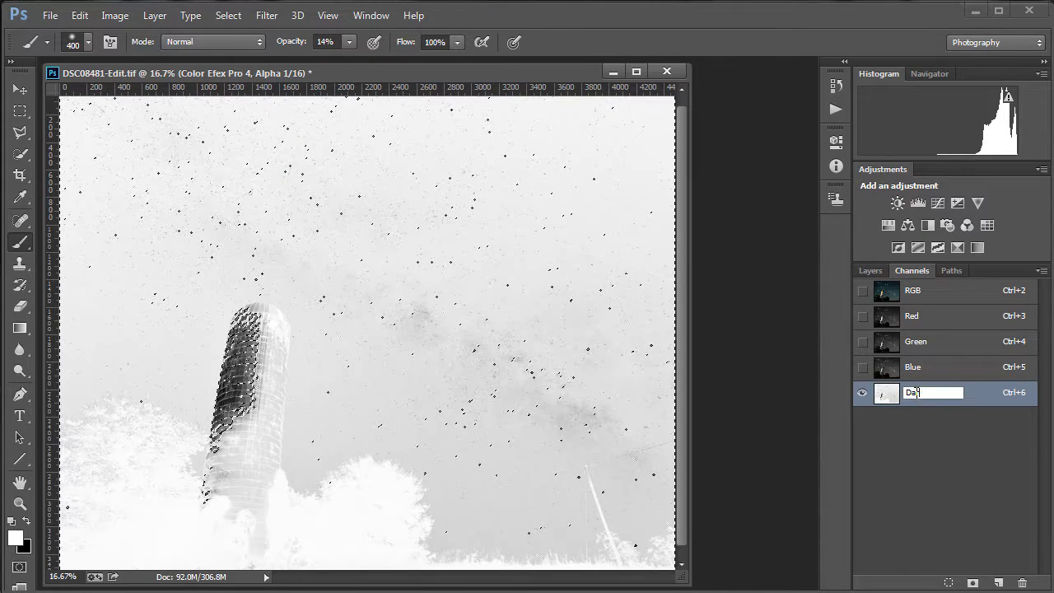
type("rks1")
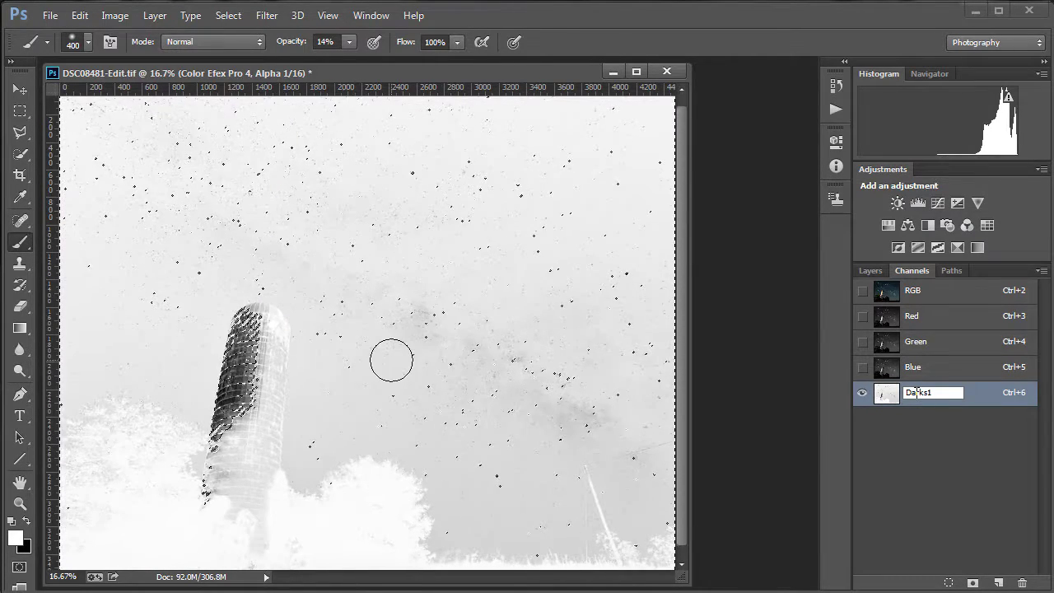
key("Return")
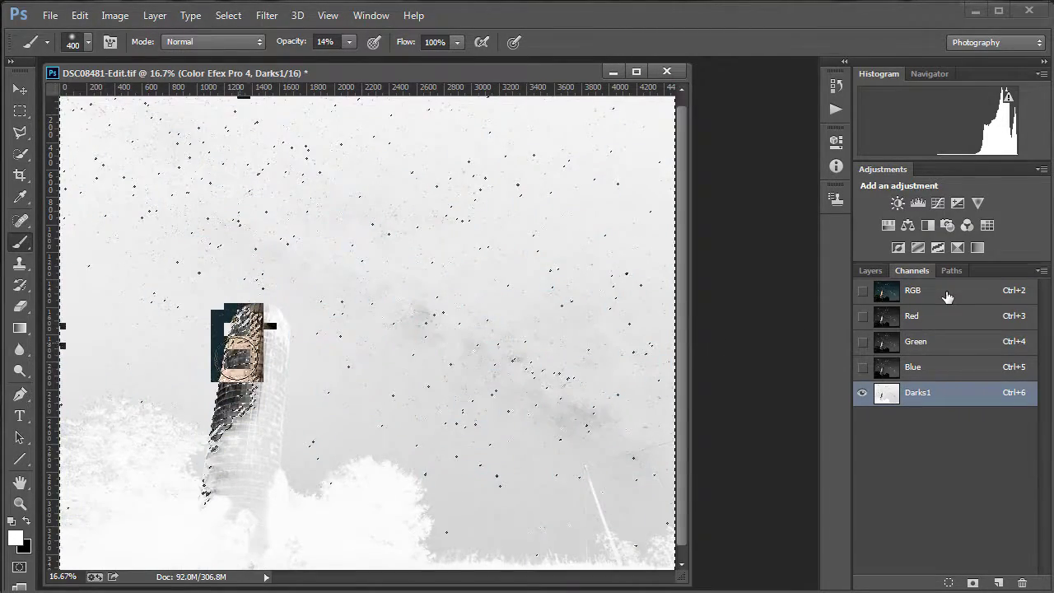
left_click(948, 296)
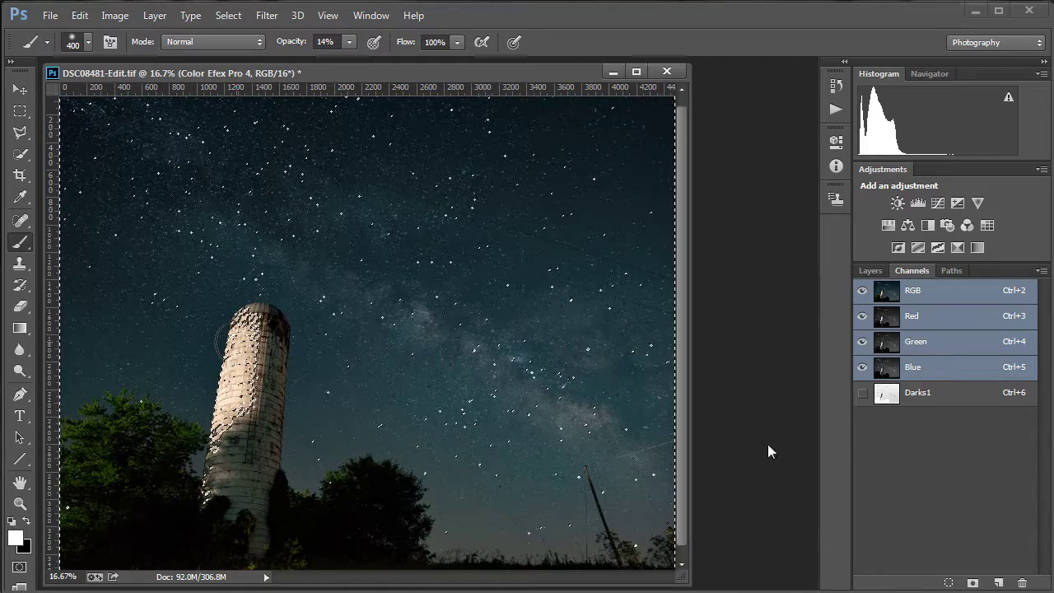
- Intersect the active selection with the Darks1 channel and save the result as a channel named Darks2
left_click(914, 396)
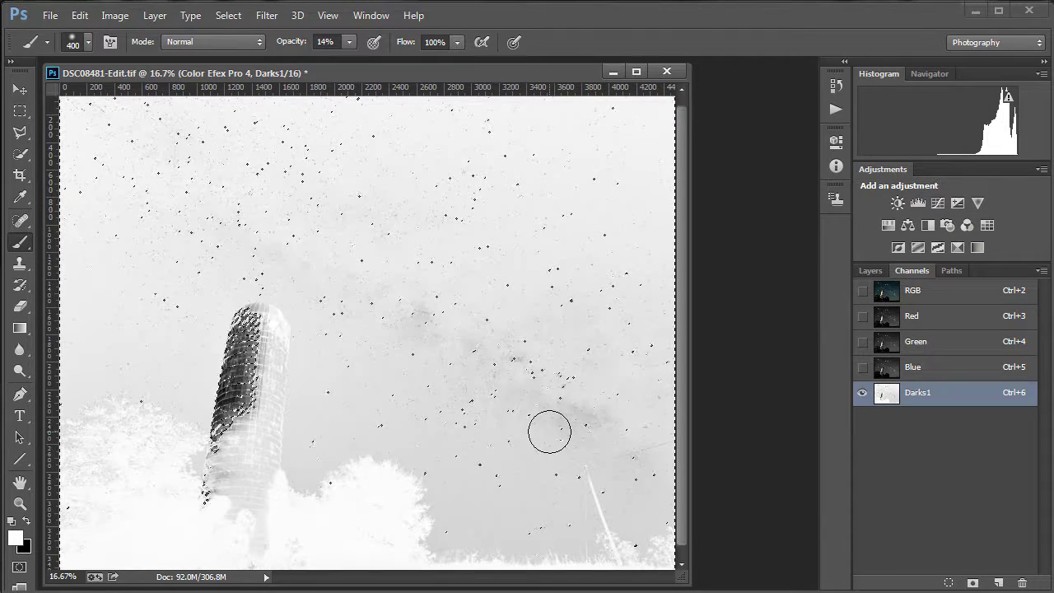
left_click(892, 398, "ctrl+alt+shift")
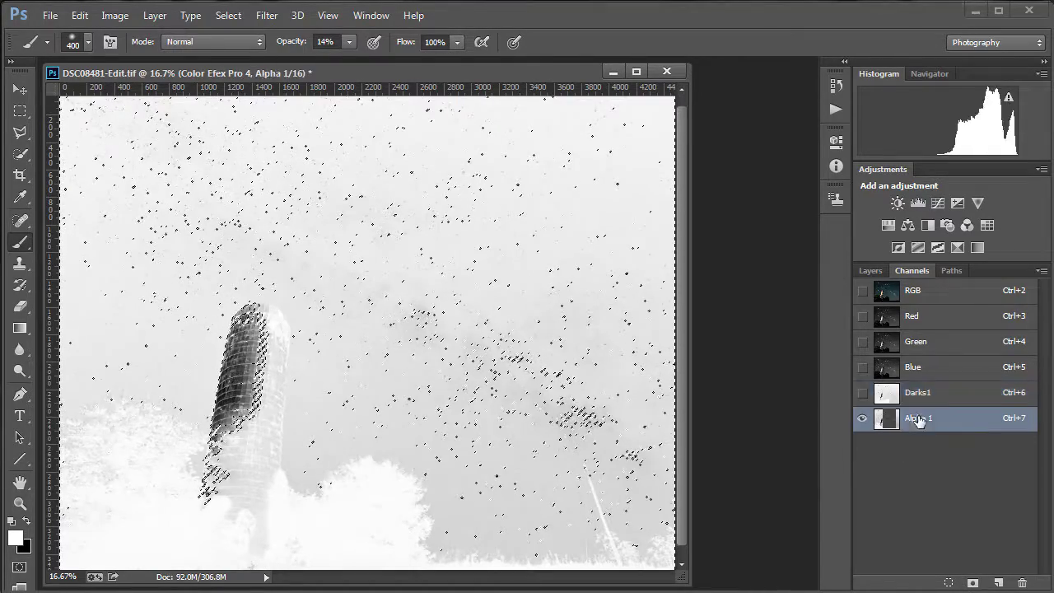
left_click(973, 582)
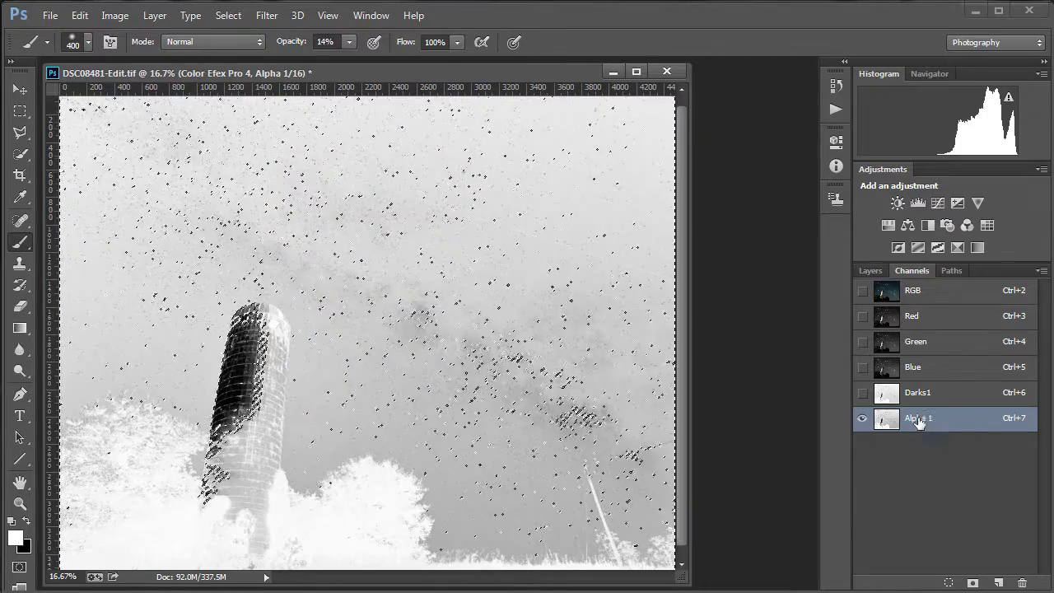
double_click(919, 419)
type("Darks2")
key("Escape")
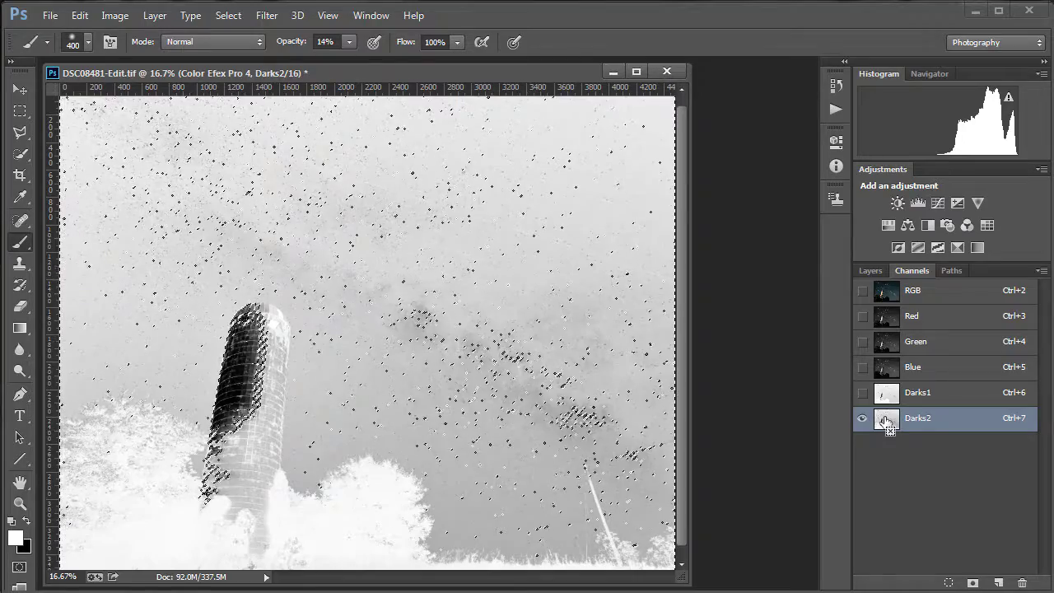
- Intersect the selection with Darks2, save it as a channel named Darks3, and return to the deselected RGB composite
left_click(888, 421, "ctrl")
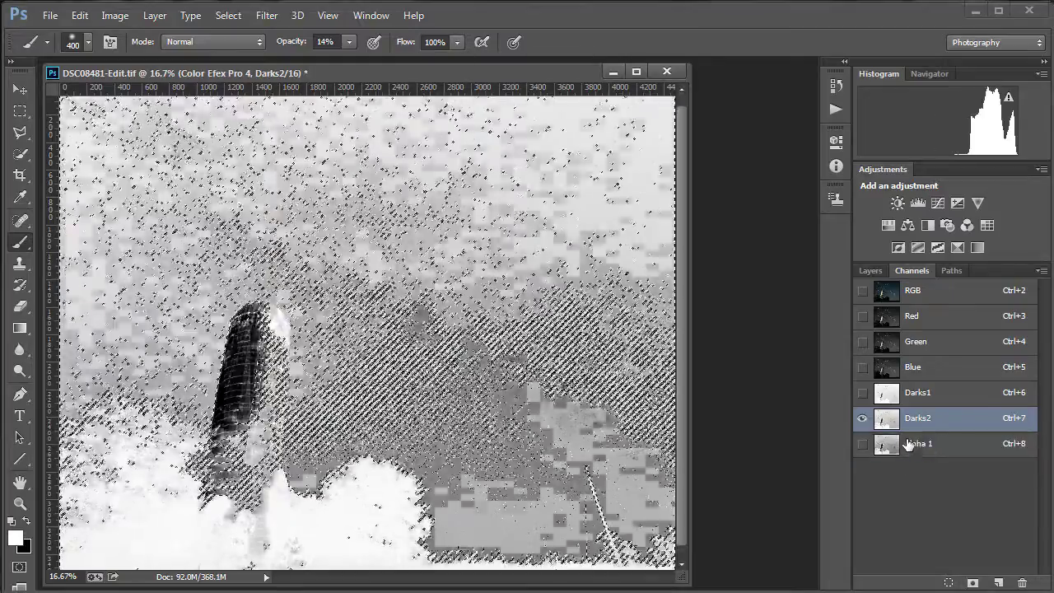
double_click(908, 442)
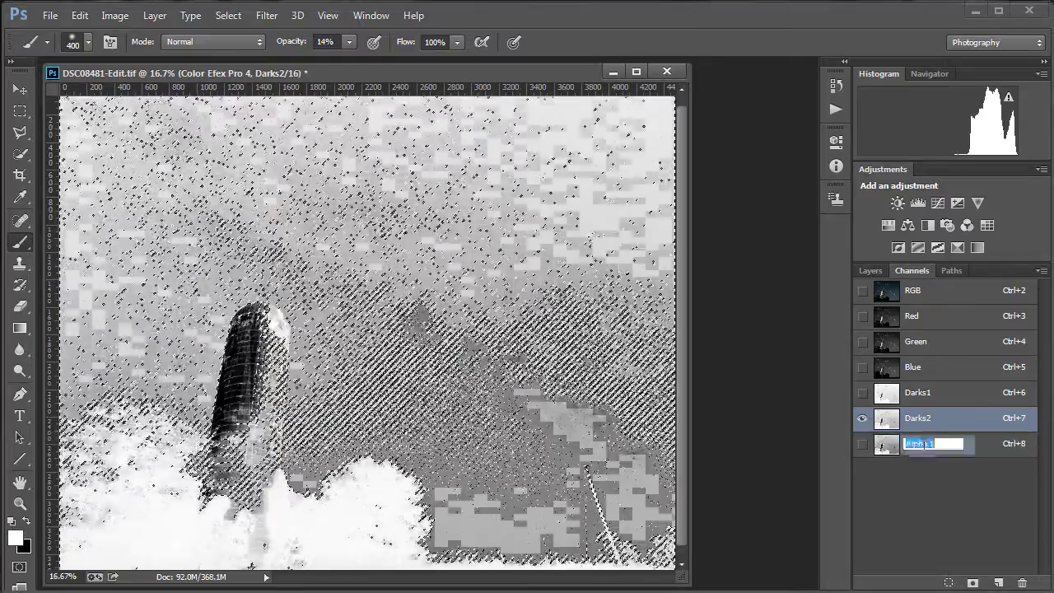
type("Dar")
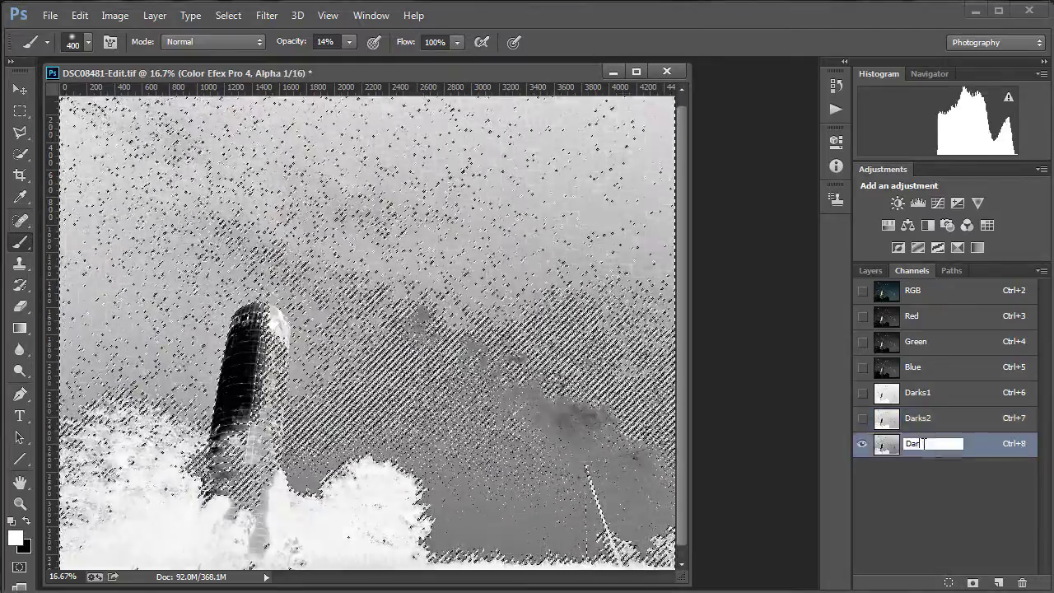
type("ks3")
key("Return")
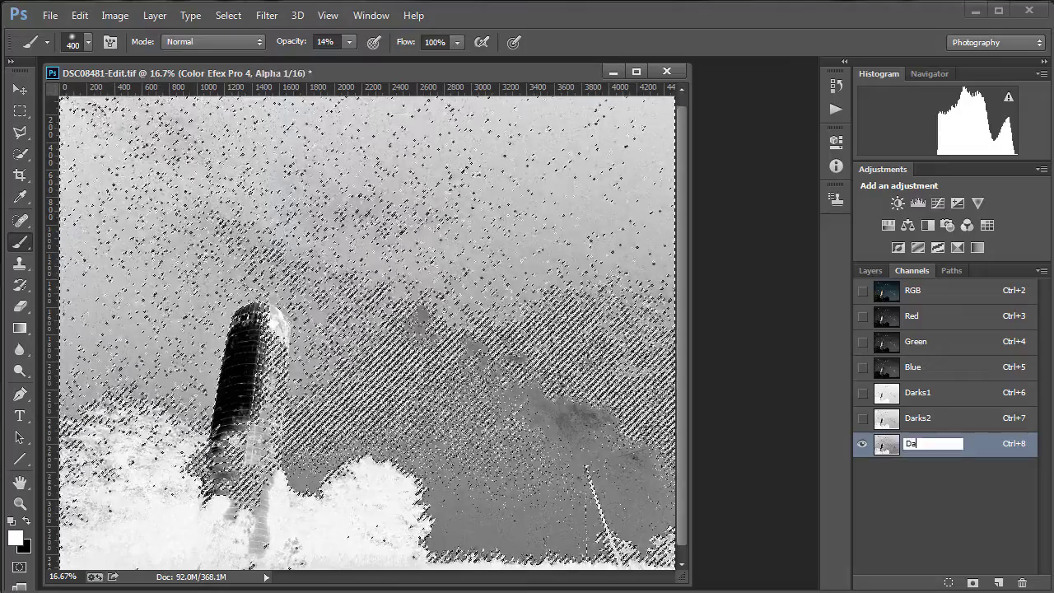
type("rks3")
key("Return")
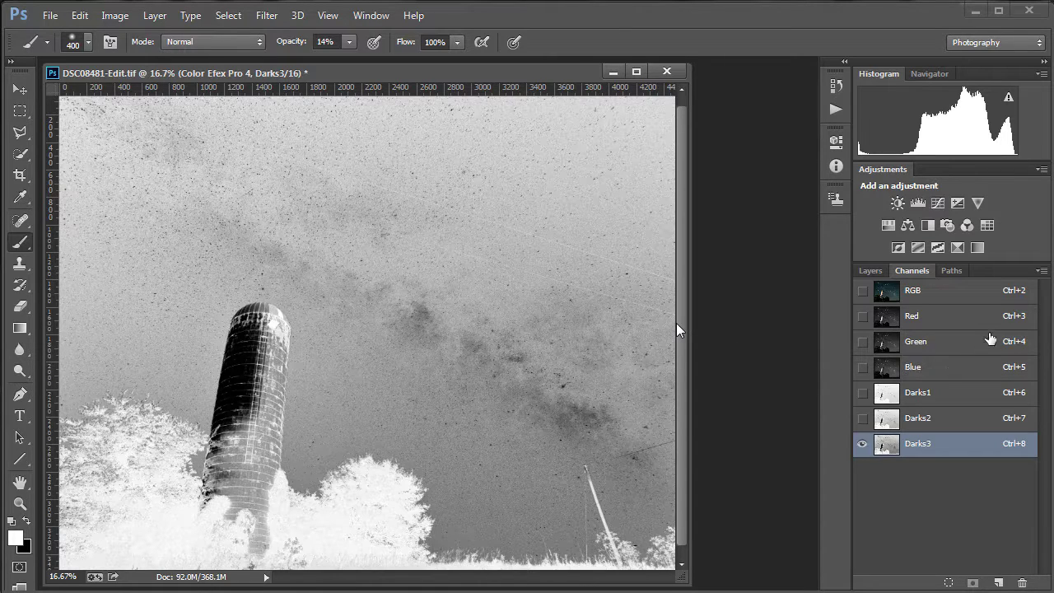
left_click(928, 298)
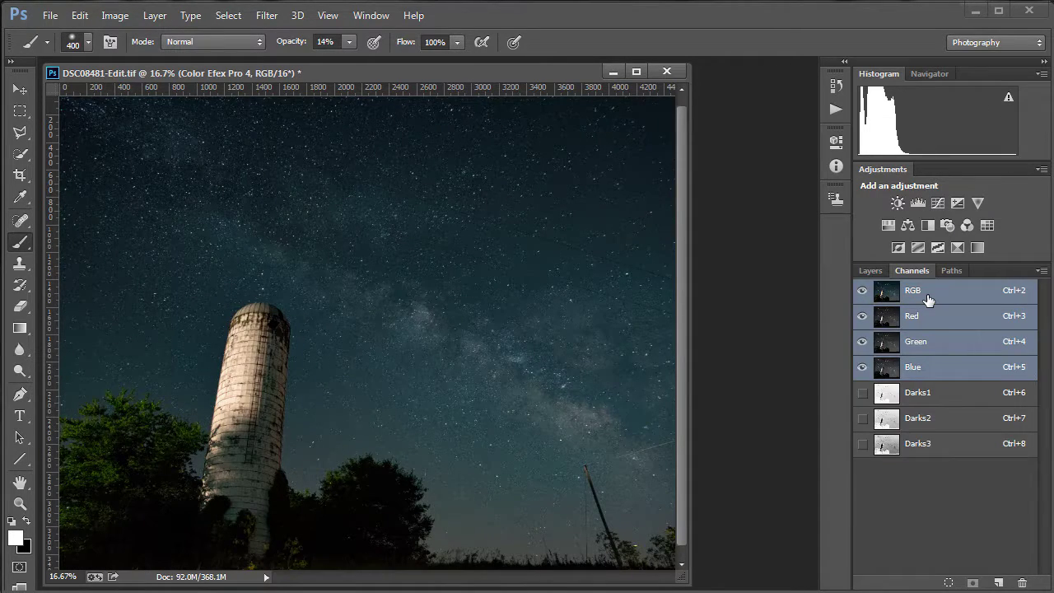
- Apply Dfine 2 noise reduction with the Automatic measuring method to the Color Efex Pro 4 layer
left_click(871, 270)
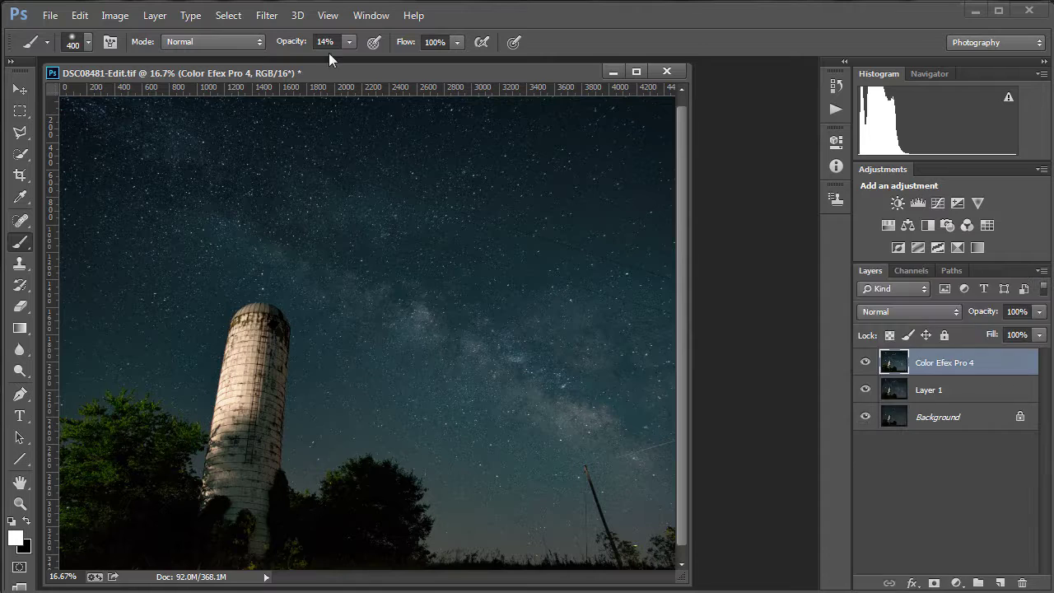
left_click(267, 16)
left_click(266, 16)
left_click(267, 17)
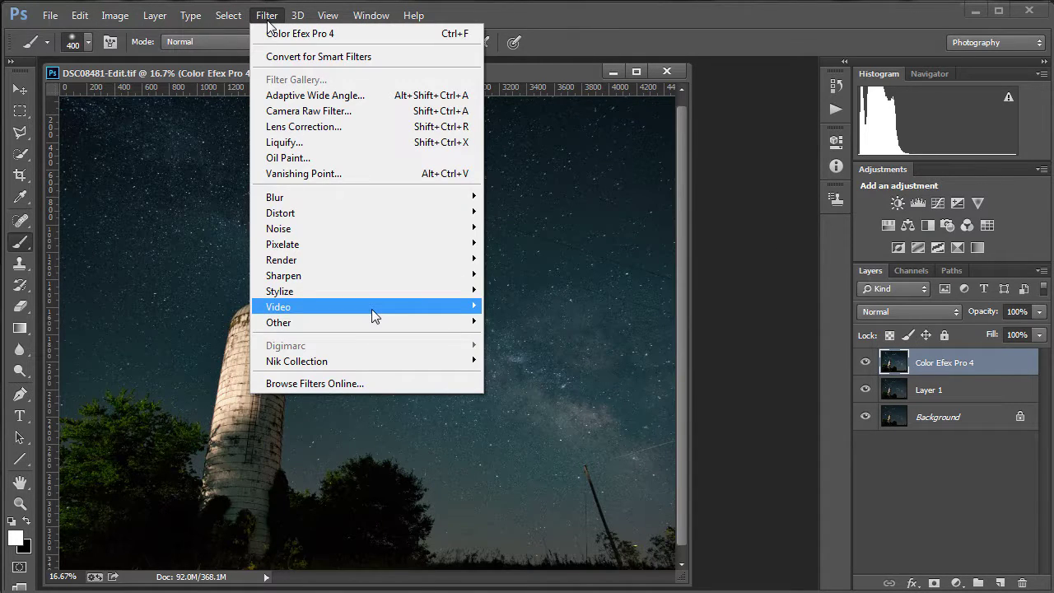
mouse_move(377, 363)
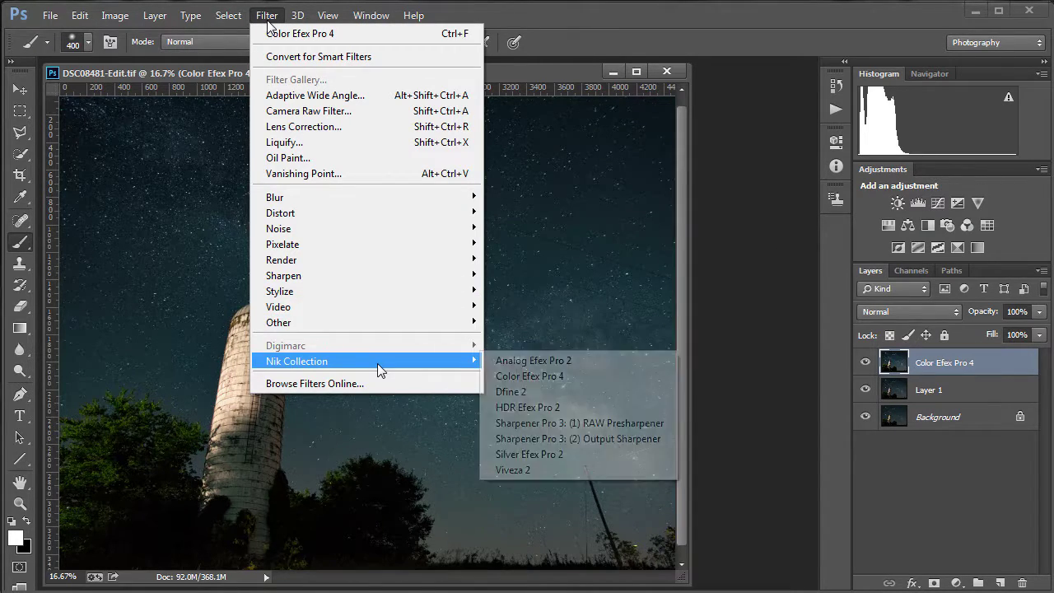
left_click(519, 393)
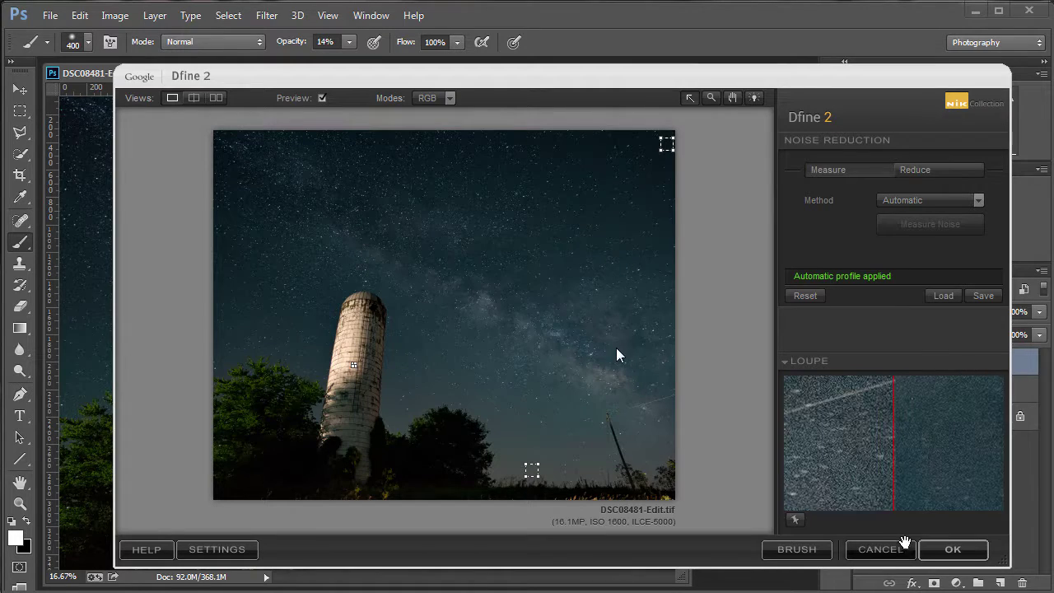
left_click(942, 552)
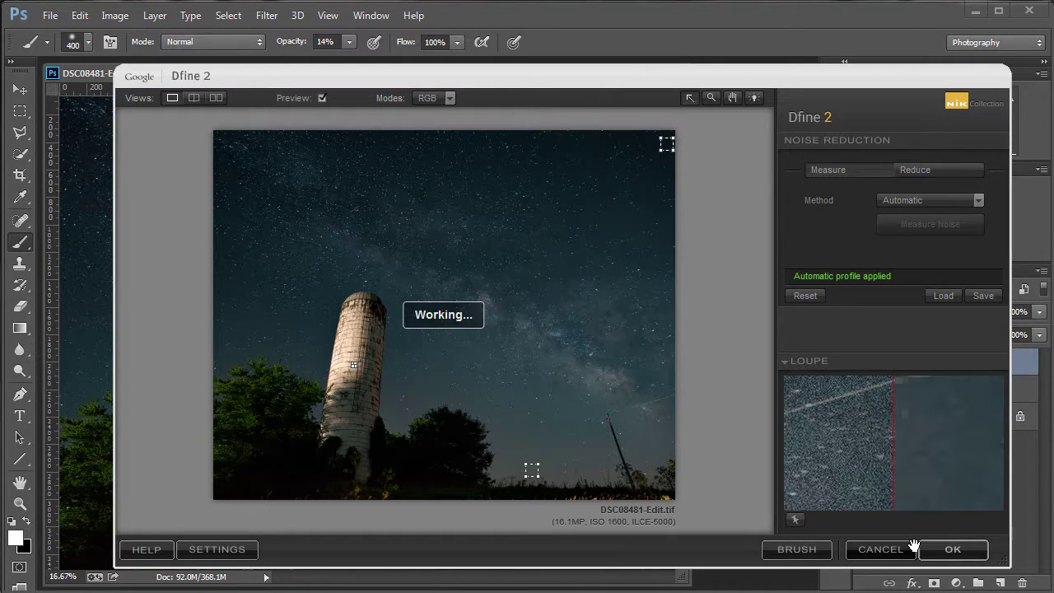
left_click(931, 550)
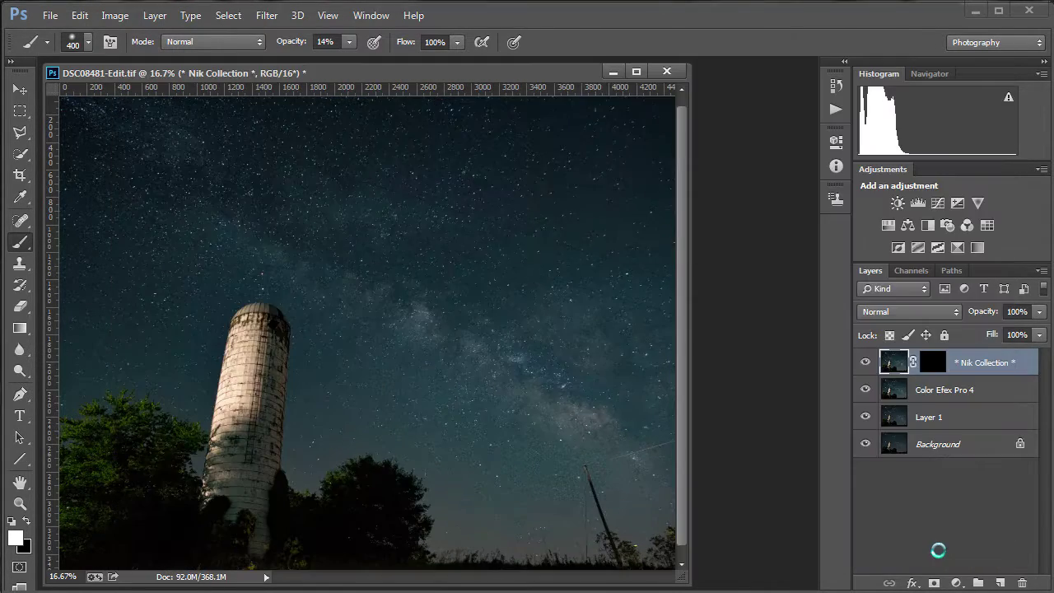
- Load the Darks2 channel as a selection, add it as a layer mask on the Dfine 2 layer, and check the layer's effect
left_click(909, 271)
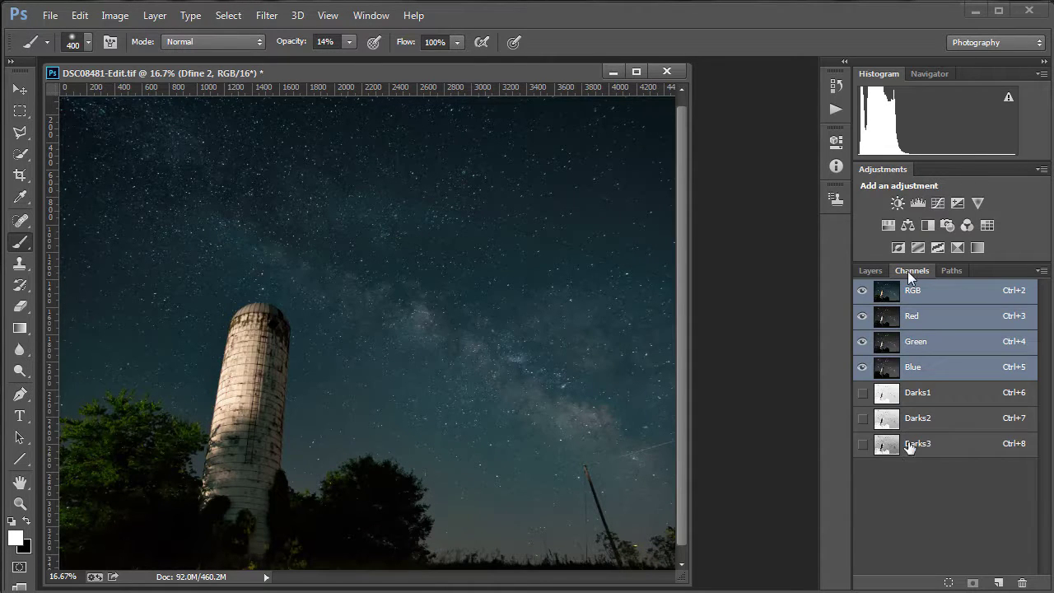
left_click(909, 420)
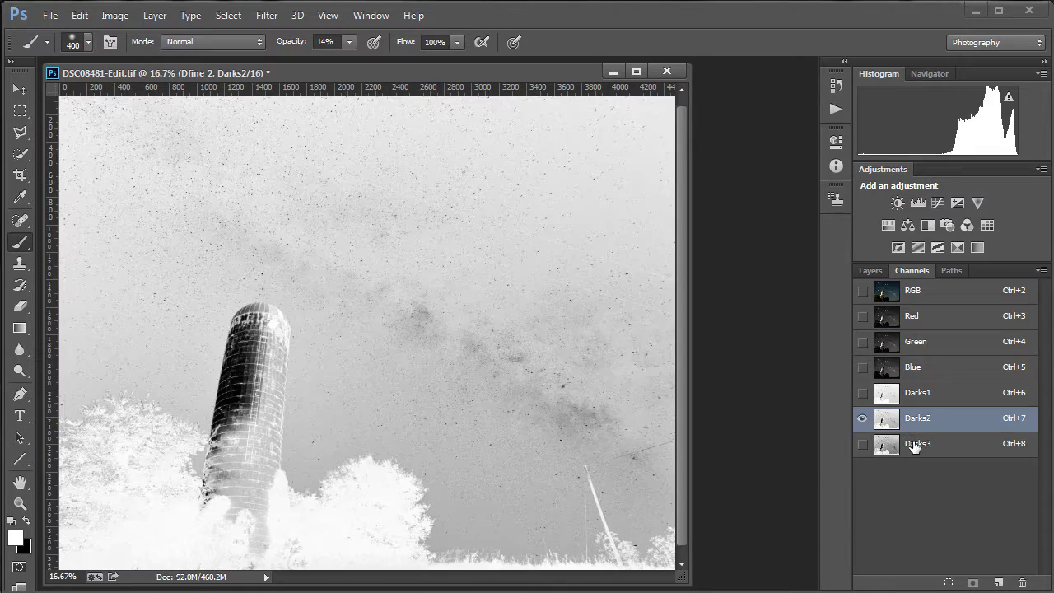
left_click(915, 446)
left_click(916, 422)
left_click(887, 421, "ctrl")
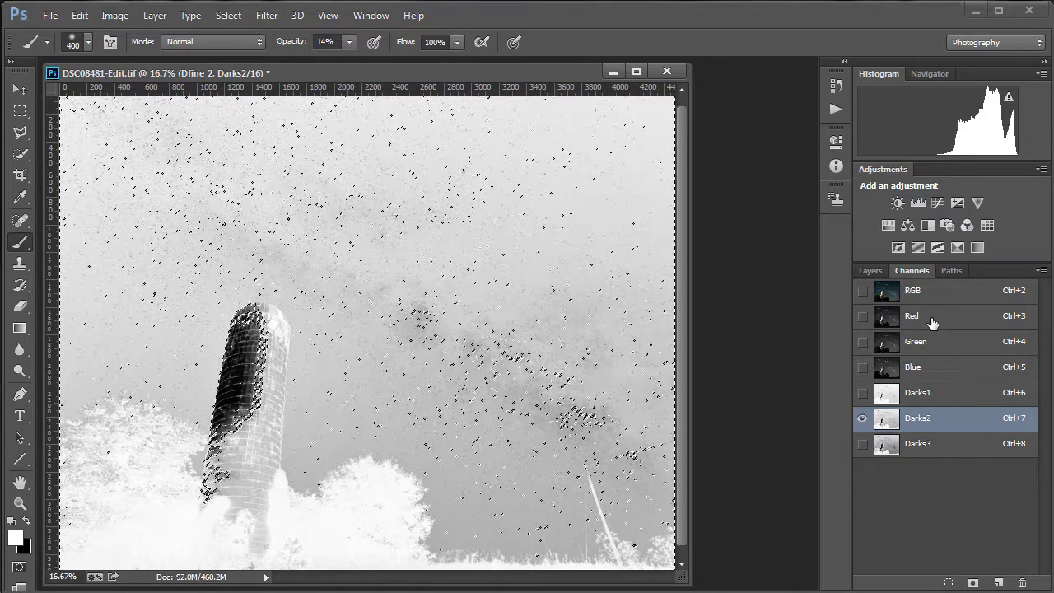
left_click(914, 292)
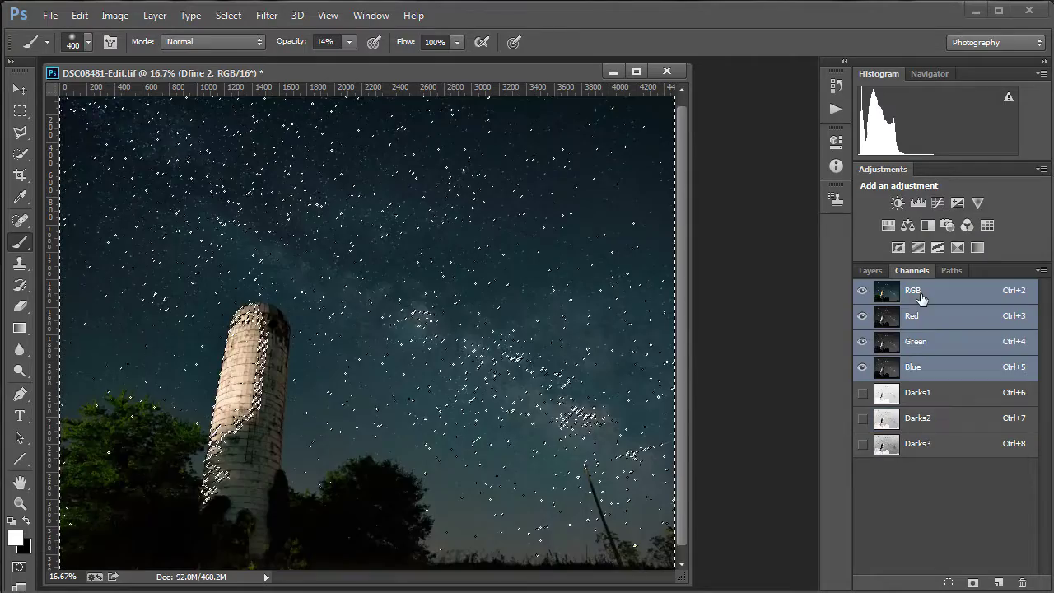
left_click(875, 271)
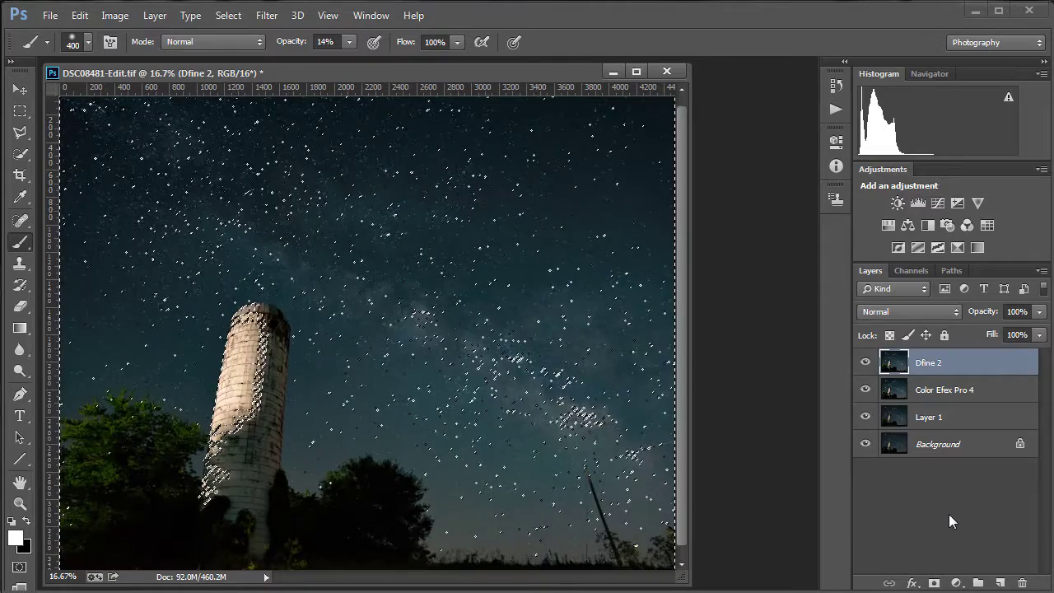
left_click(933, 584)
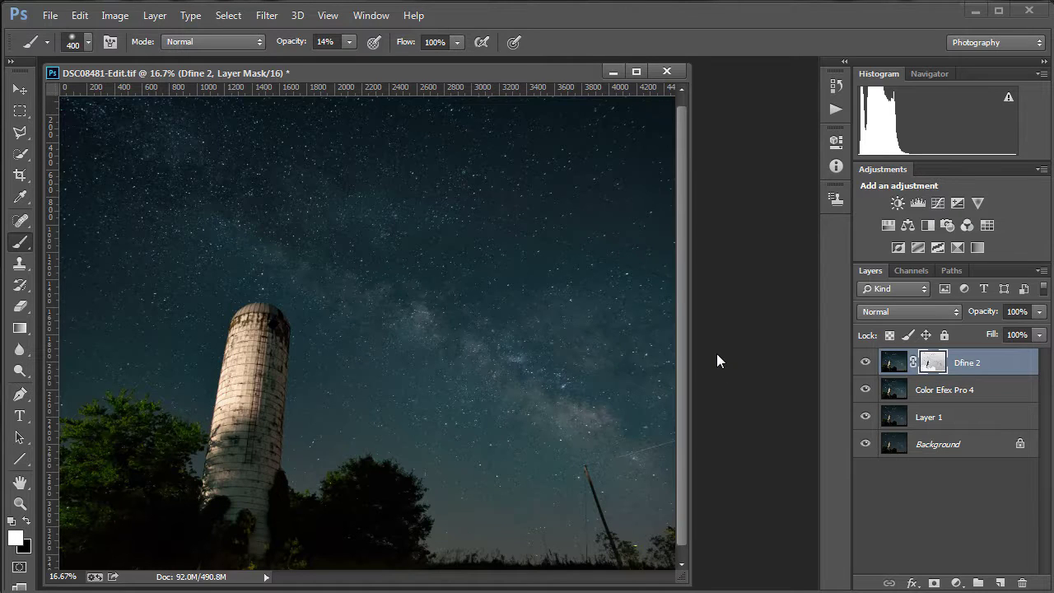
left_click(866, 363)
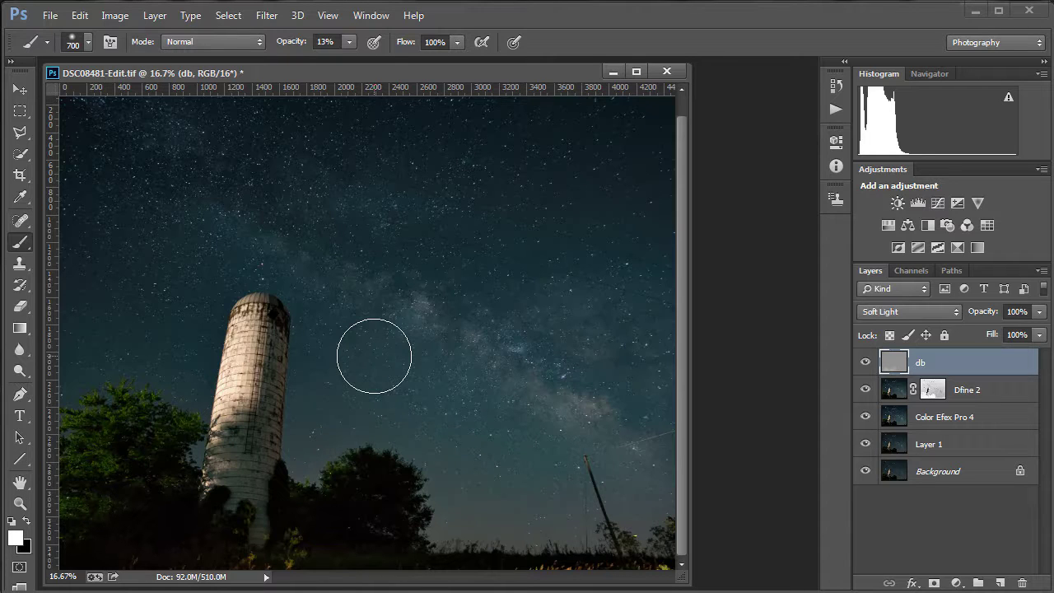
- Set the Clone Stamp to size 60 and try to clone sky around the leaning pole on the db layer
key("ctrl+plus")
key("ctrl+plus")
key("ctrl+plus")
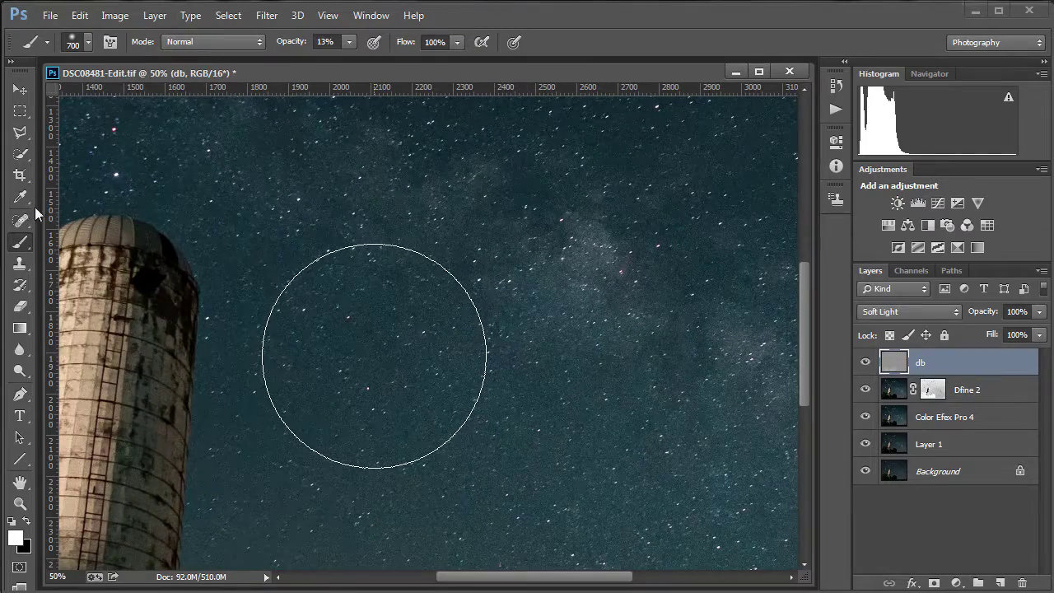
left_click(20, 263)
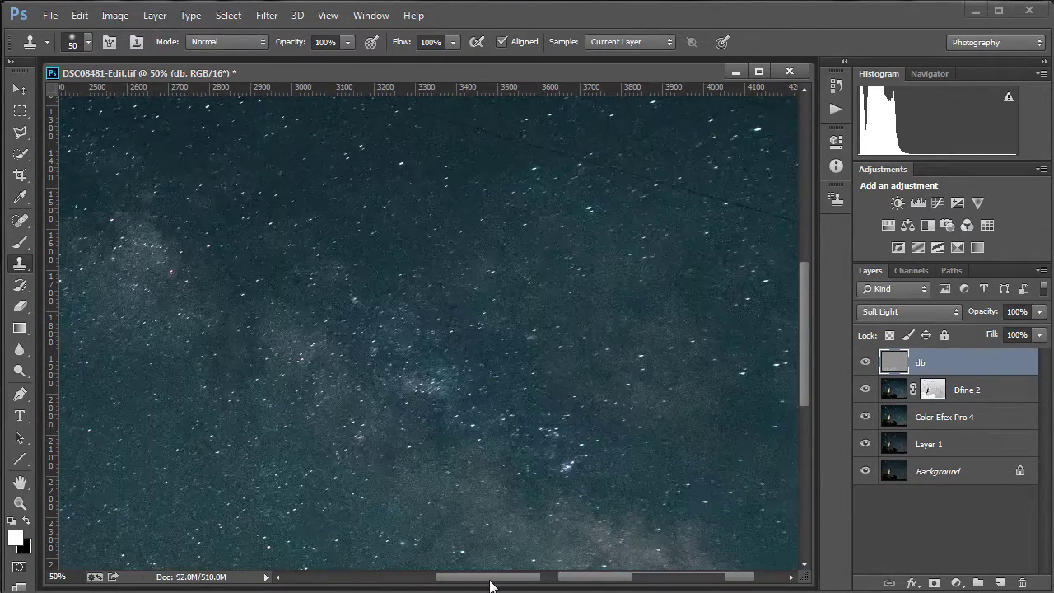
left_click_drag(810, 395, 844, 582)
left_click_drag(722, 578, 758, 585)
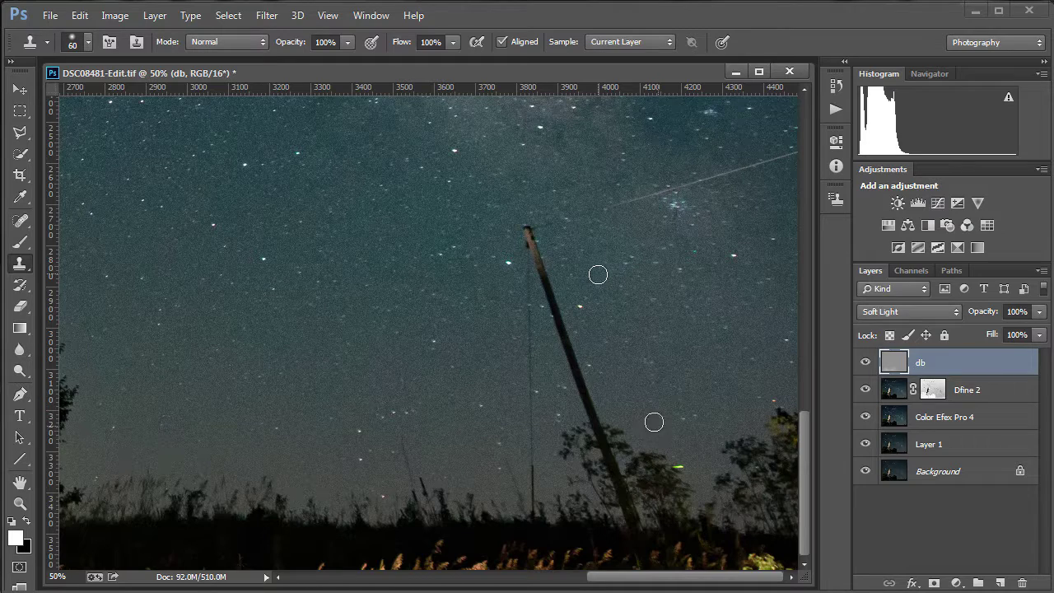
left_click(583, 234, "alt")
left_click_drag(628, 363, 603, 336)
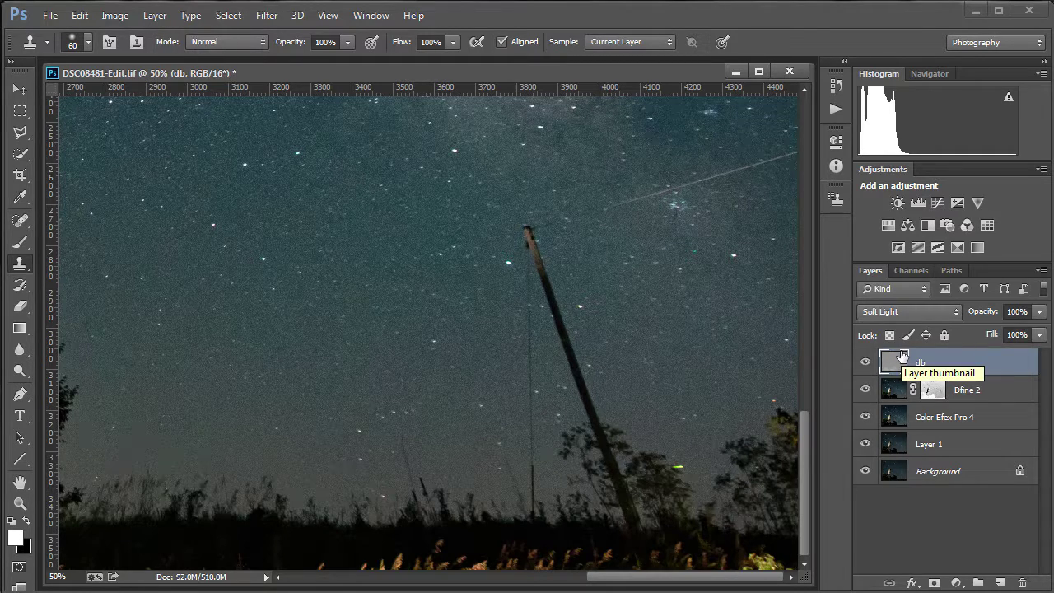
- Stamp all visible layers into a new merged layer above the db layer
left_click_drag(903, 356, 901, 352)
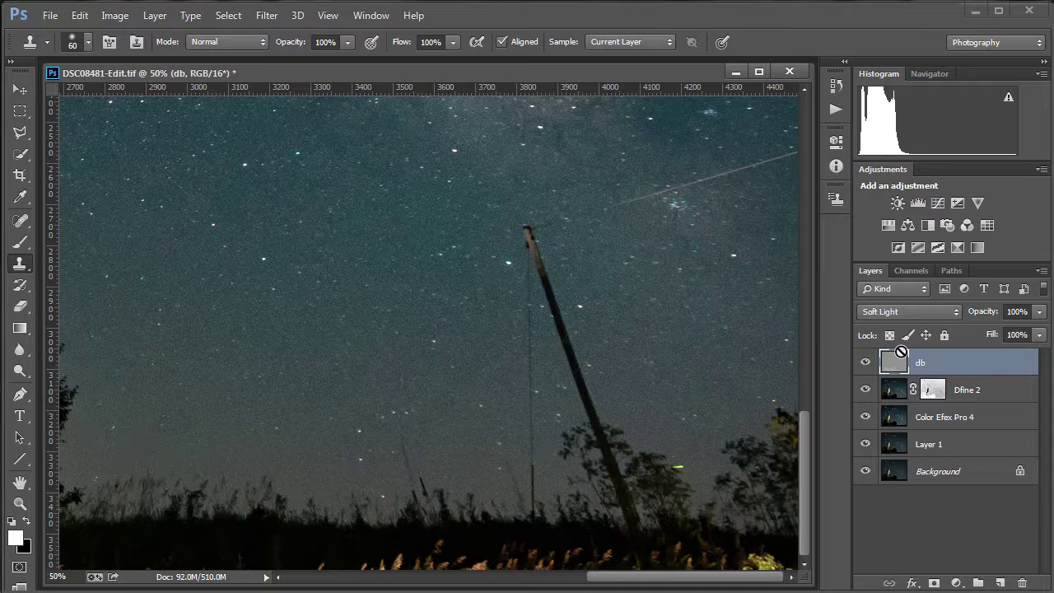
key("ctrl+alt+shift+e")
key("ctrl+z")
key("ctrl+alt+shift+e")
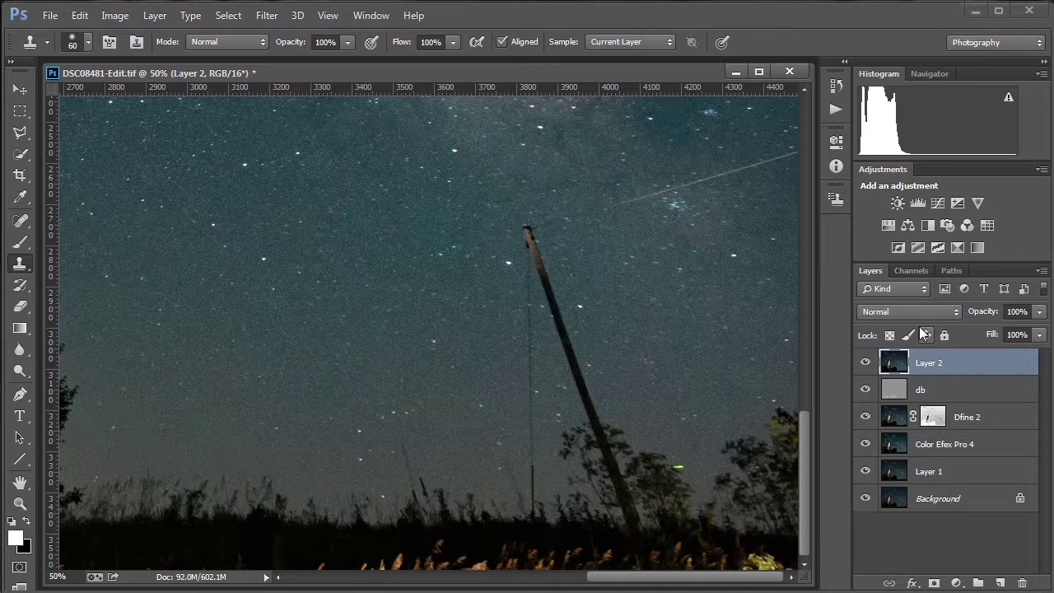
- Clone nearby sky over the leaning pole above the treeline on the merged layer
left_click(570, 237, "alt")
mouse_move(532, 228)
left_mouse_down()
mouse_move(535, 263)
mouse_move(595, 418)
left_mouse_up()
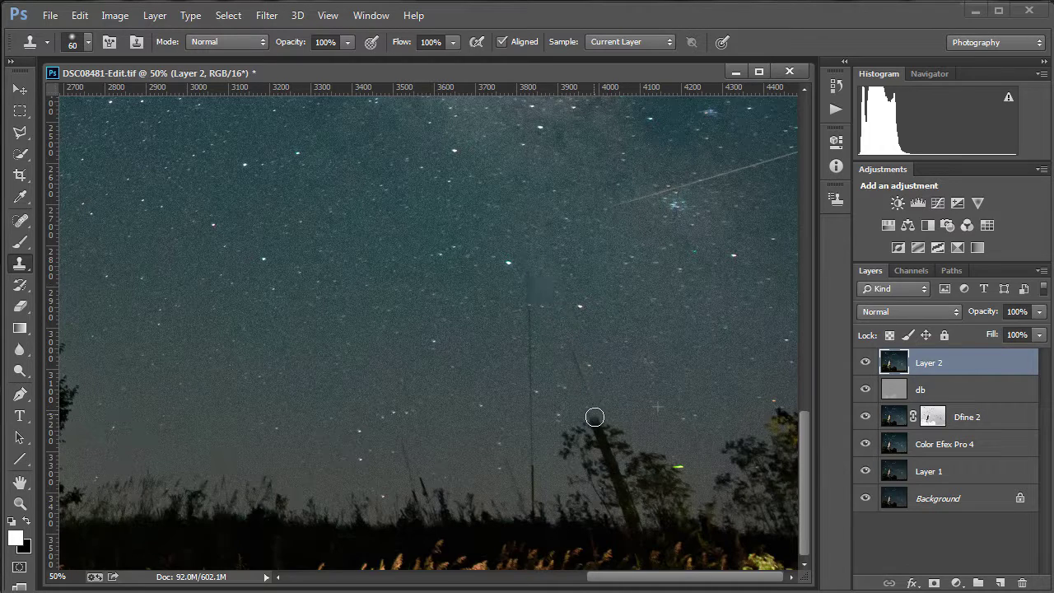
left_click(534, 283)
left_click(534, 283)
- Reduce the Clone Stamp size to 45 and clone sky over the thin vertical line beside the removed pole
key("bracketleft")
key("bracketleft")
left_click(534, 281)
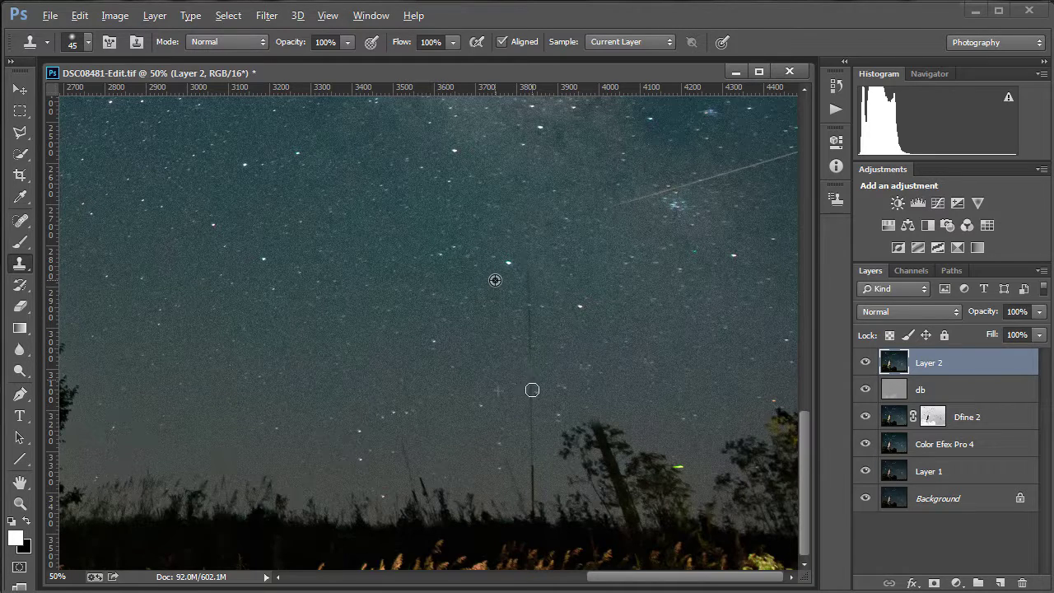
left_click_drag(529, 401, 525, 458)
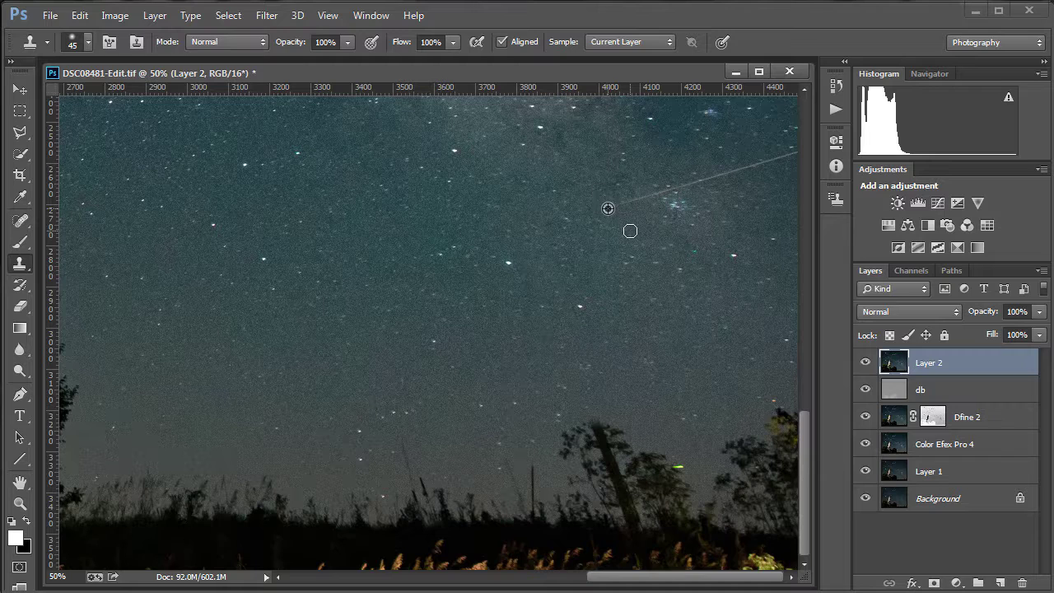
- Clone adjacent sky over the diagonal light streak near the bright star cluster
left_click(590, 176, "alt")
left_click(590, 173, "alt")
mouse_move(604, 208)
left_mouse_down()
mouse_move(704, 190)
mouse_move(706, 177)
mouse_move(687, 181)
left_mouse_up()
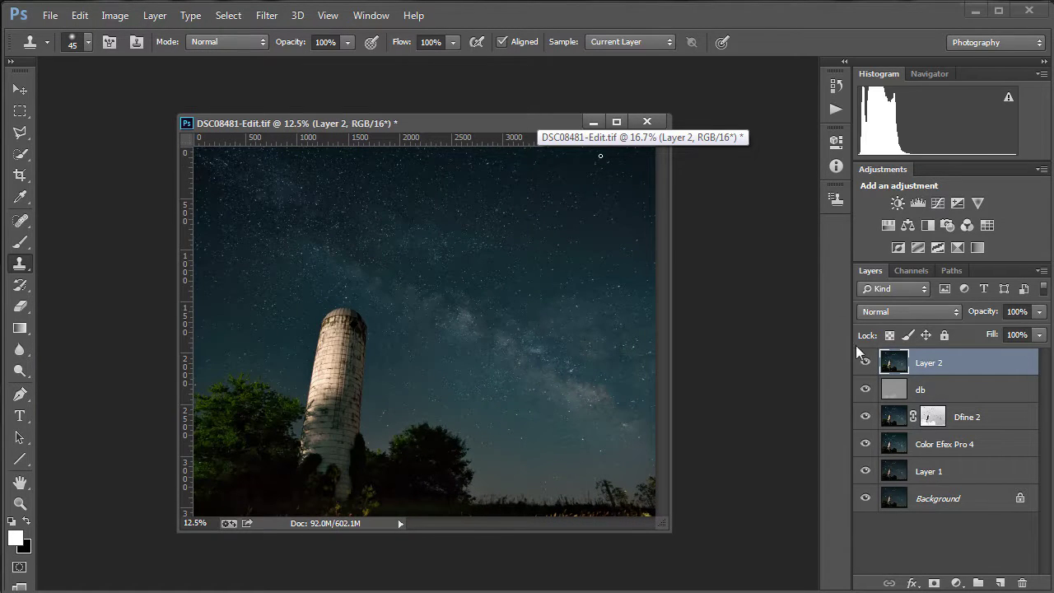
- Flatten all layers of the photo into a single Background layer
right_click(946, 369)
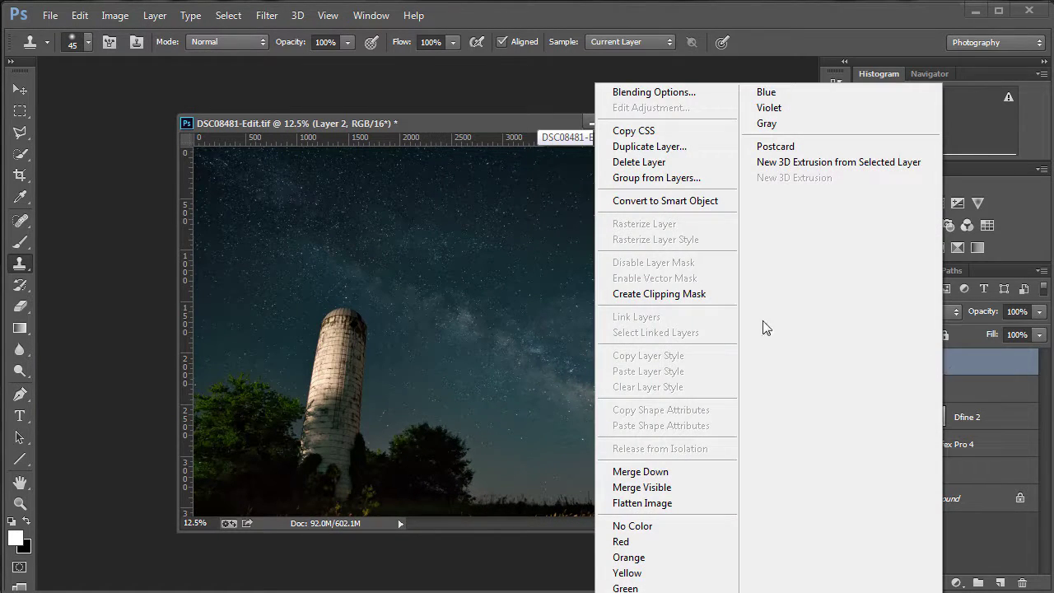
left_click(671, 502)
left_click(341, 223)
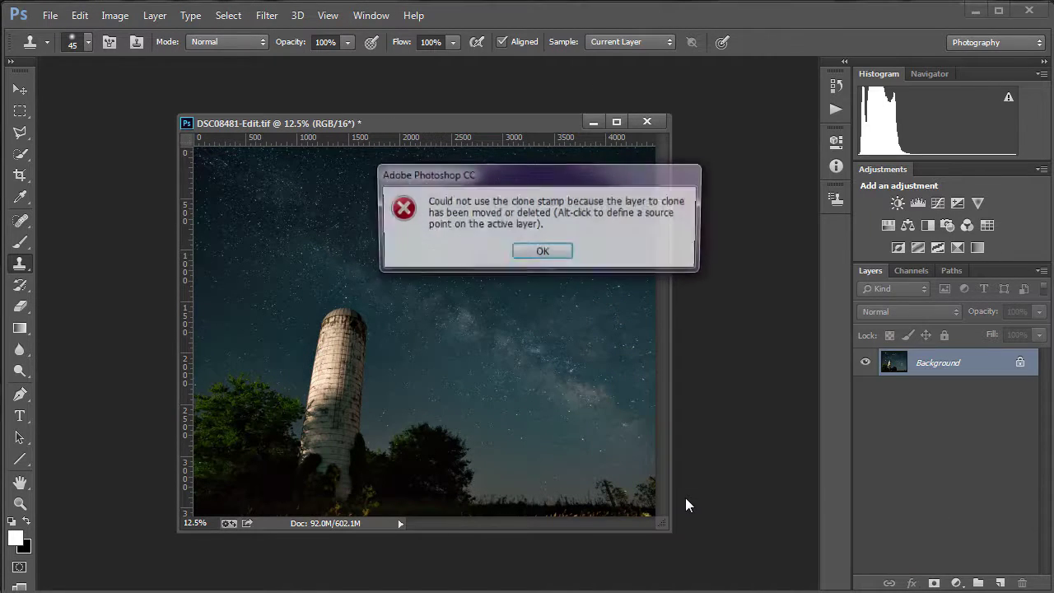
left_click(543, 252)
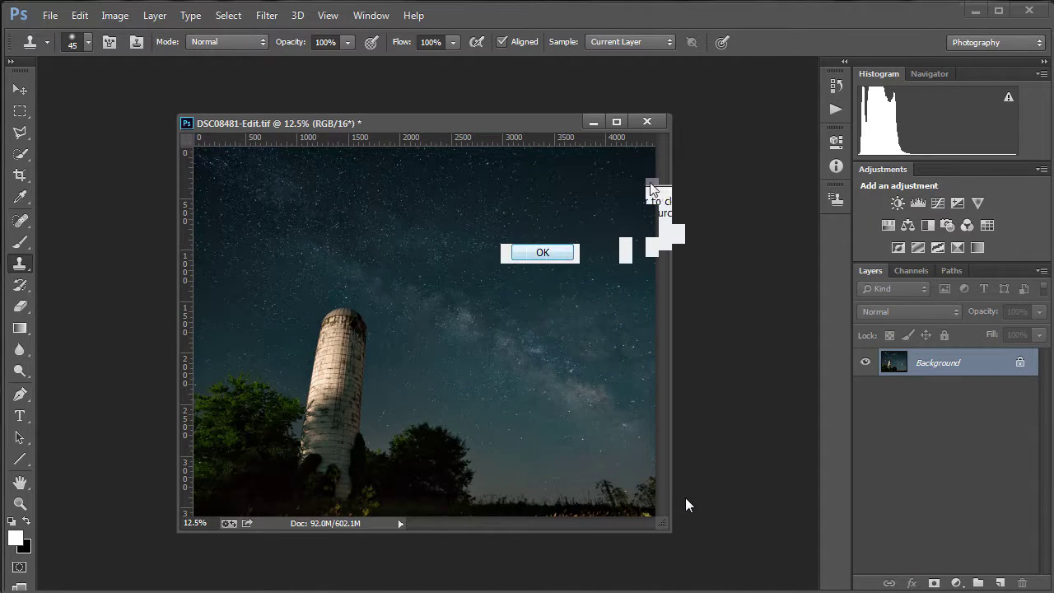
left_click(542, 282)
left_click(541, 255)
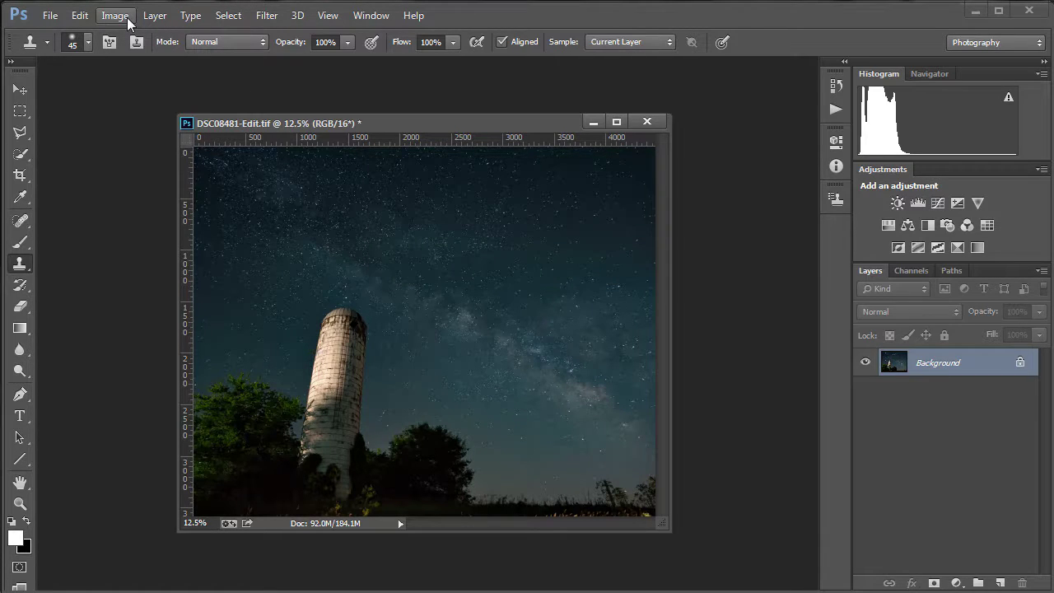
- Convert the image to 8 Bits/Channel and embed a Digimarc watermark in it
left_click(116, 16)
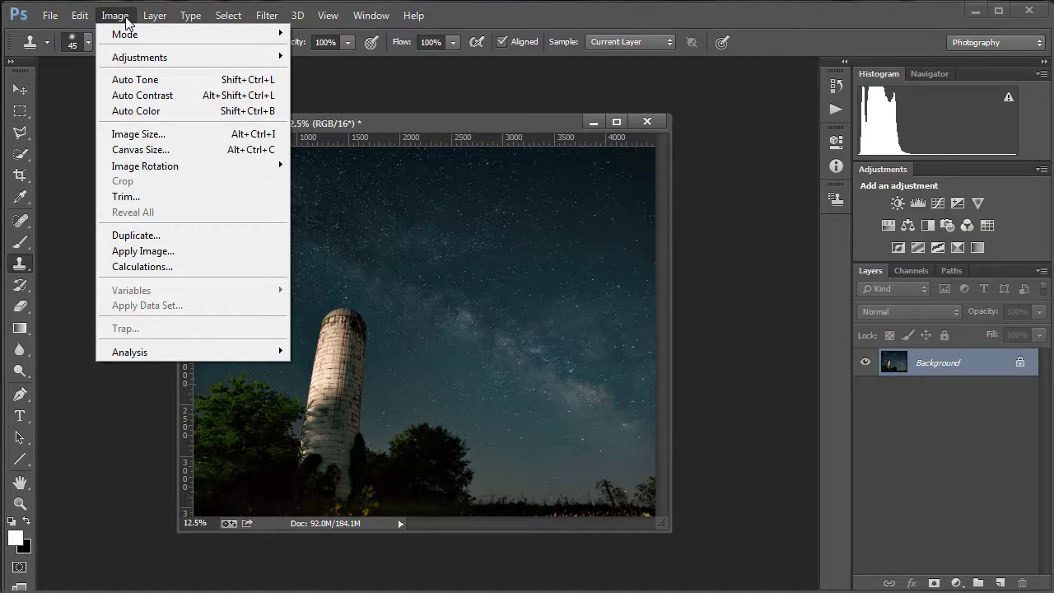
mouse_move(125, 33)
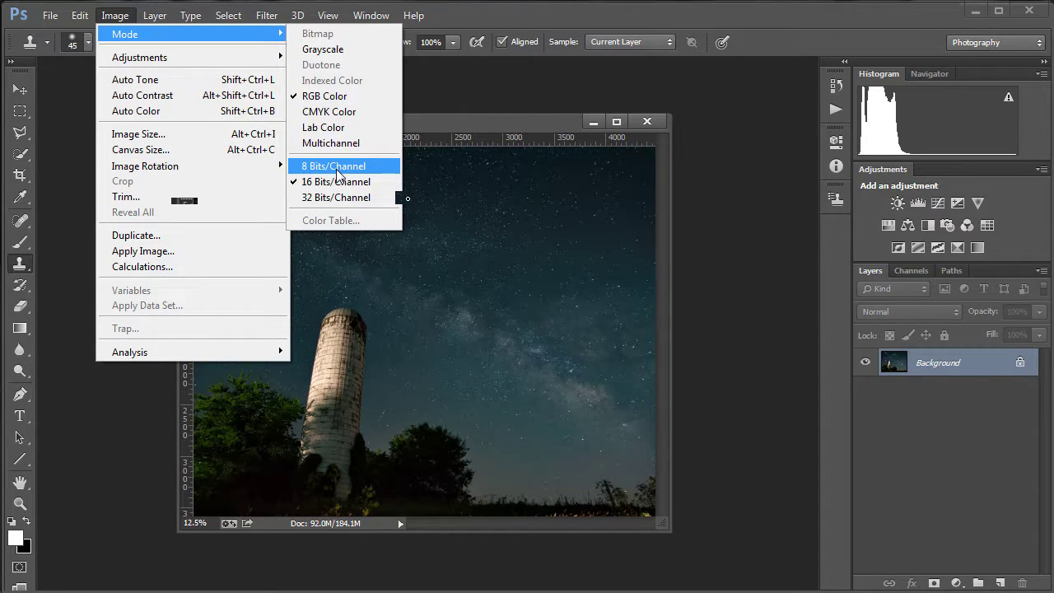
left_click(336, 166)
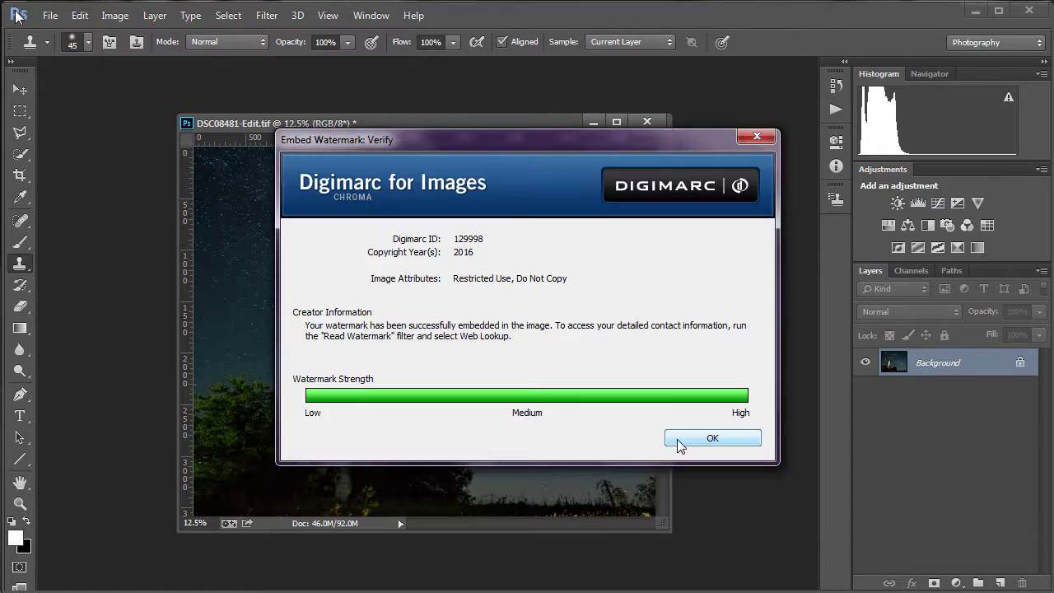
left_click(680, 443)
- Save the flattened image as the TIFF file DSC08481-Edit.tif in the 11860701 folder
left_click(50, 15)
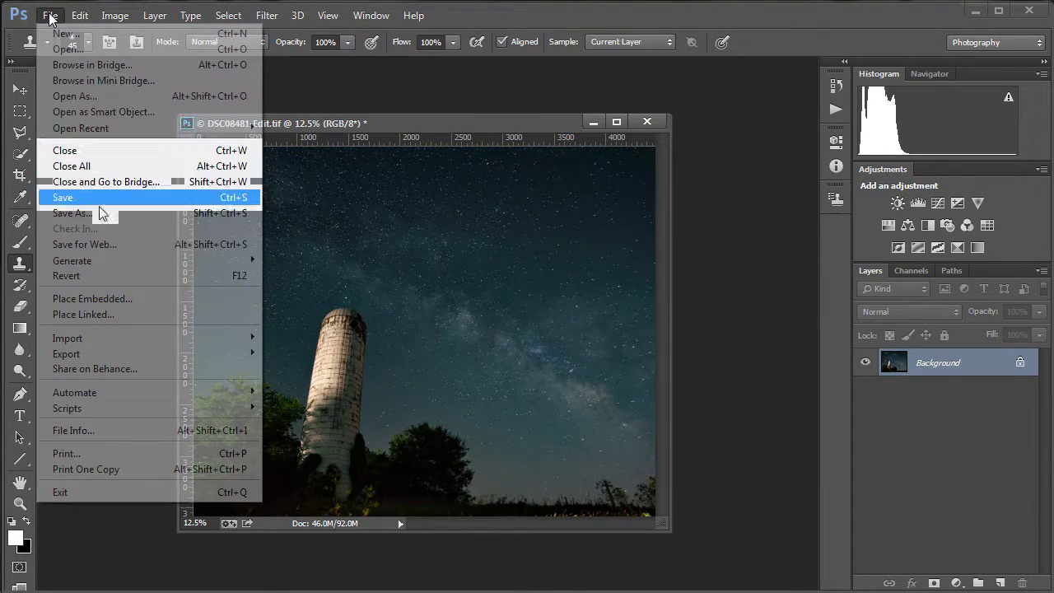
left_click(102, 214)
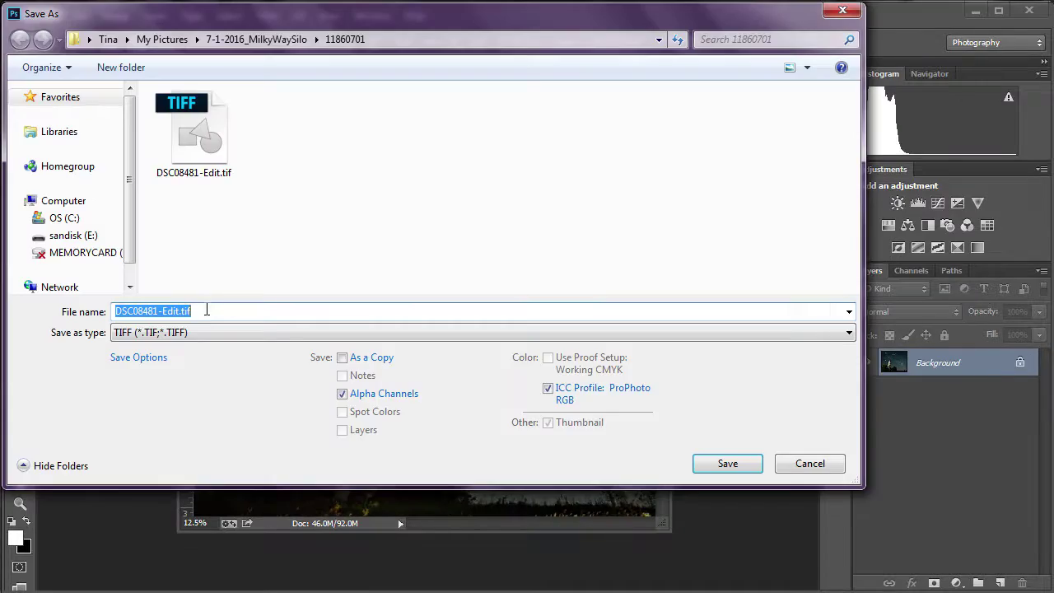
key("Return")
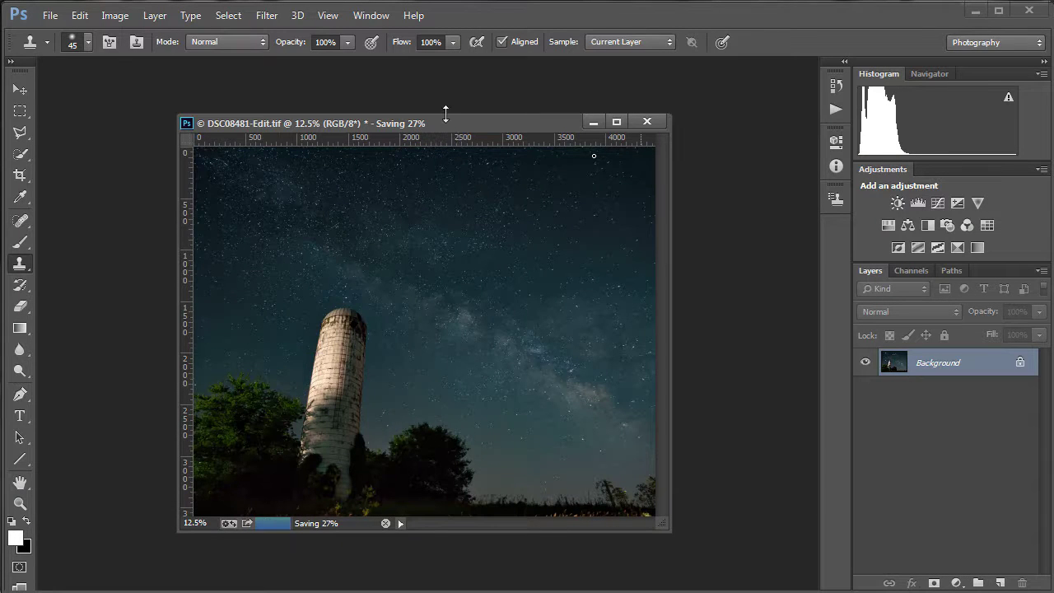
- Resize the image to a width of 1080 pixels with Bicubic Sharper (reduction) resampling
right_click(446, 121)
left_click(490, 149)
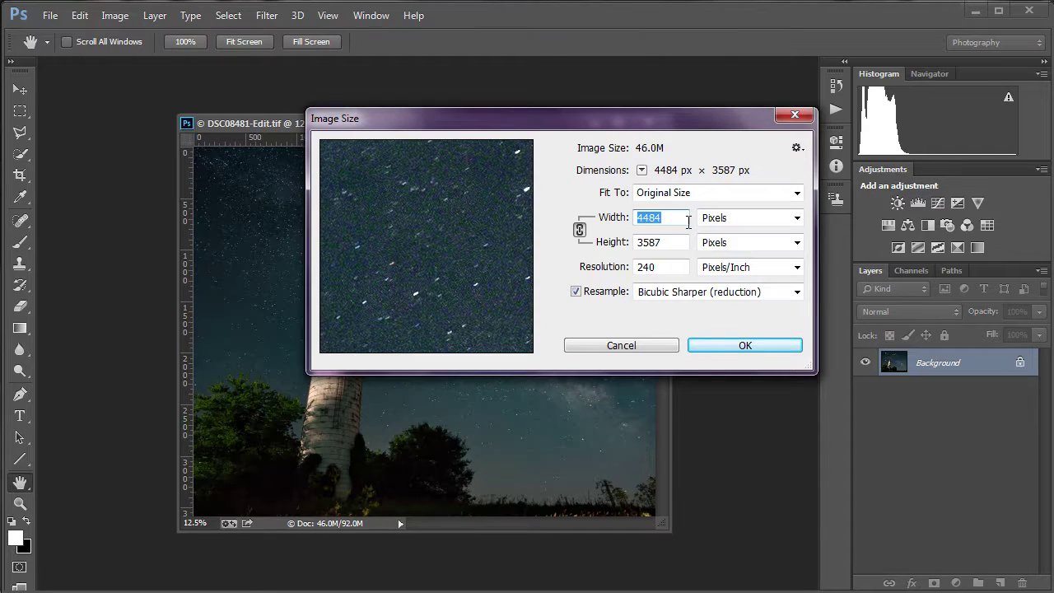
type("10")
left_click(425, 236)
type("80")
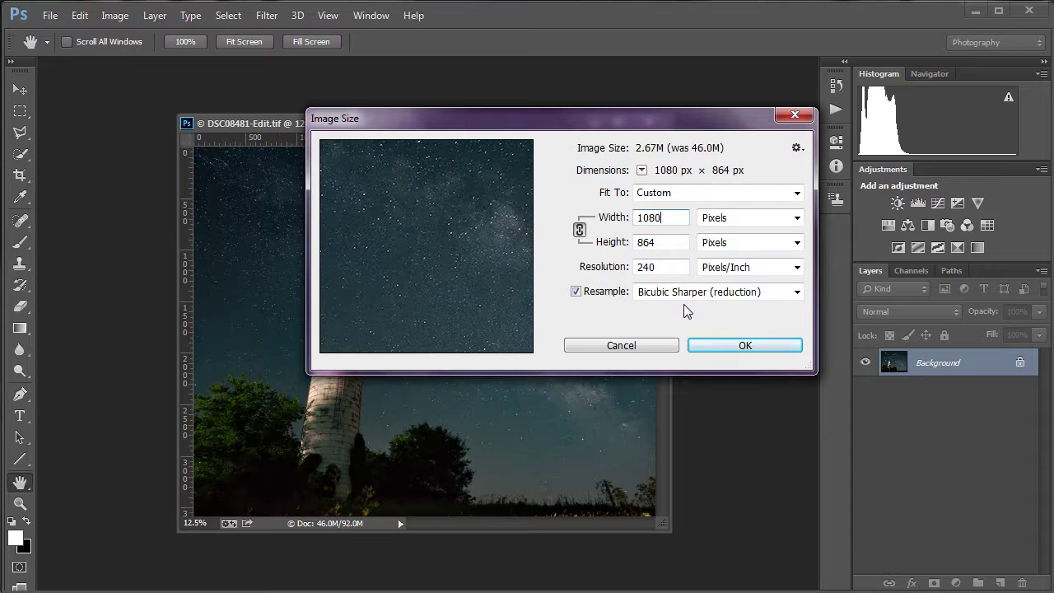
left_click(713, 344)
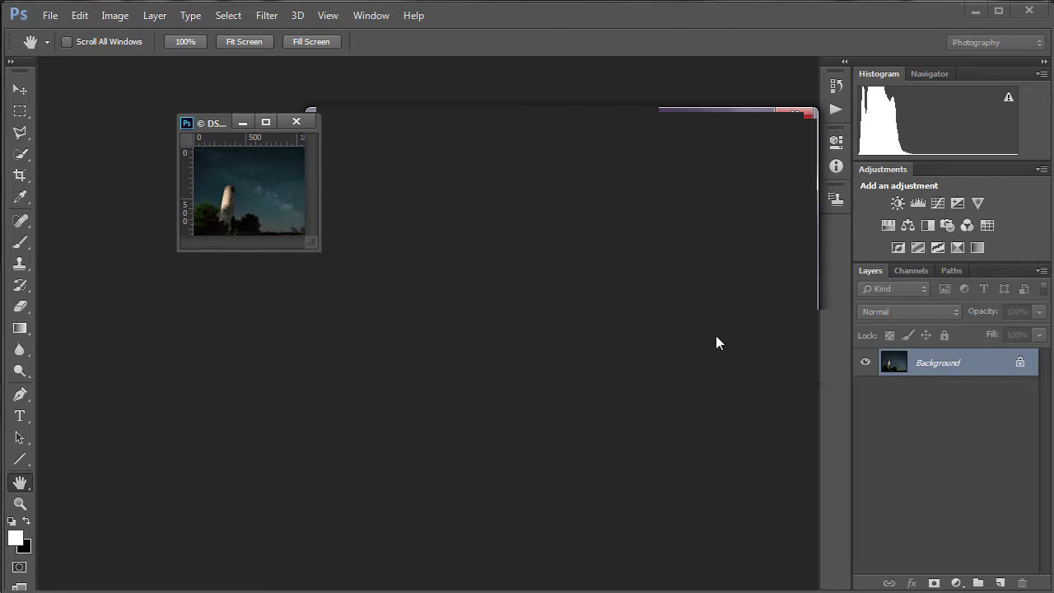
- Export the resized photo for the web as a Maximum-quality (100) JPEG converted to sRGB
key("s")
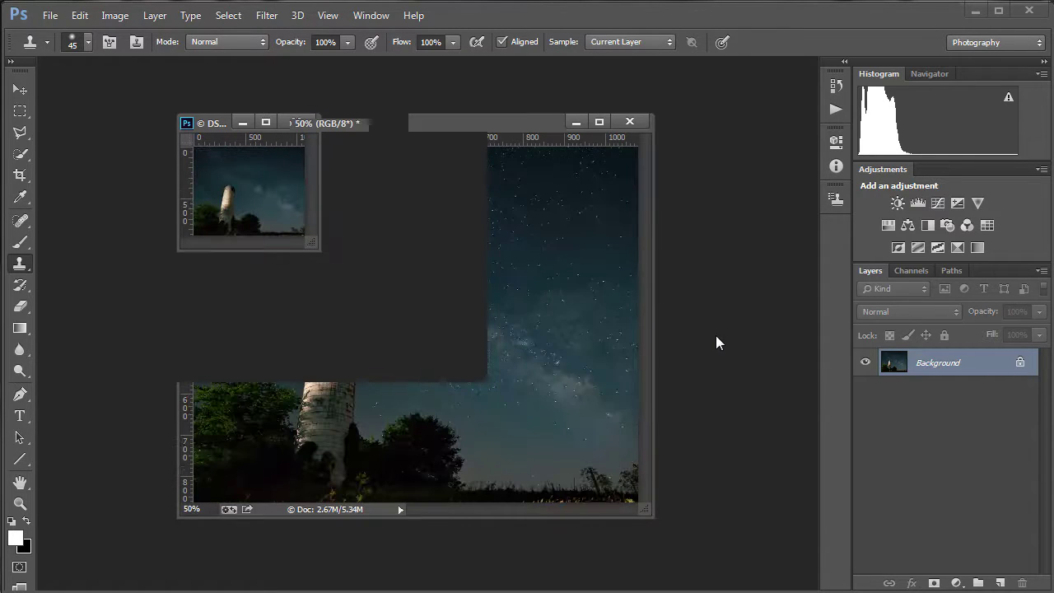
left_click(52, 17)
left_click(98, 248)
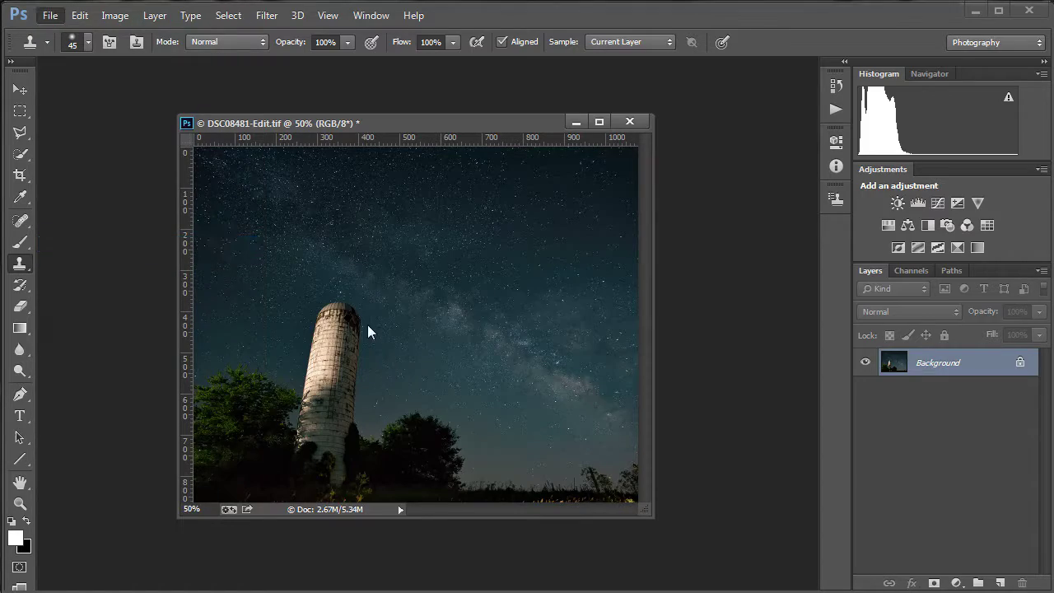
key("Escape")
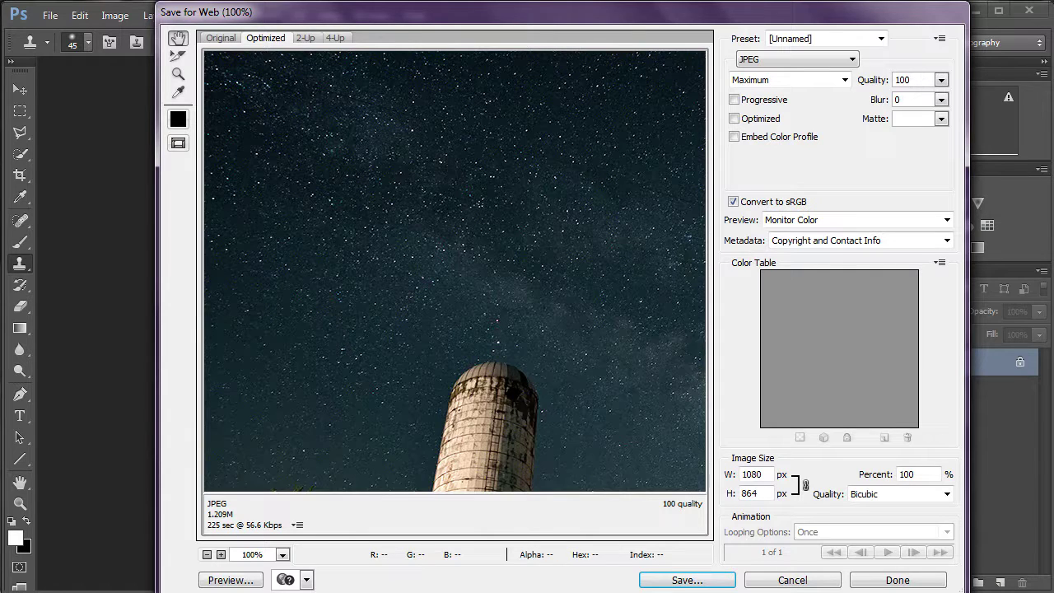
left_click(686, 581)
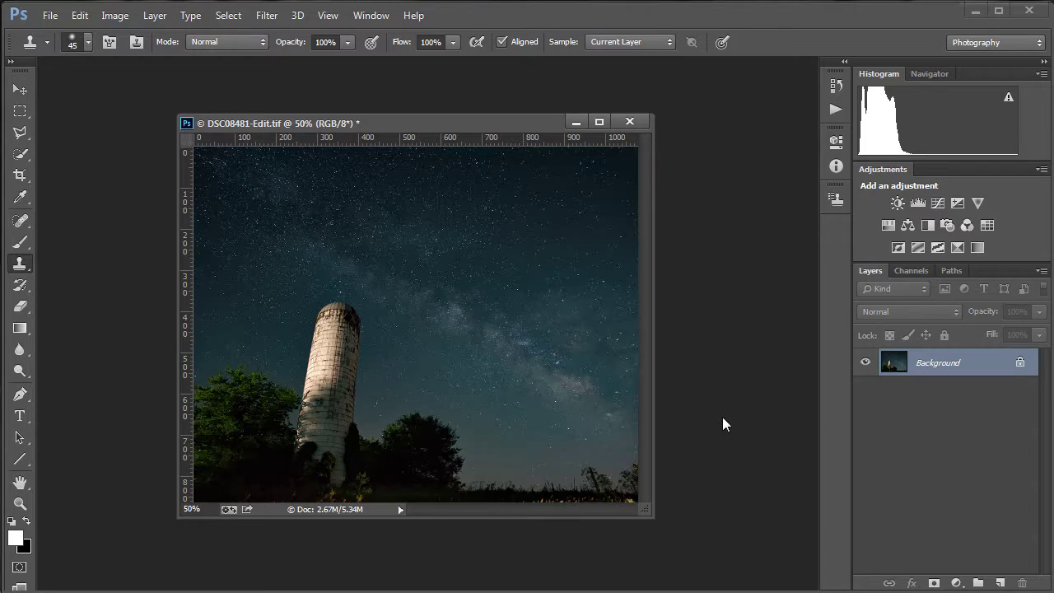